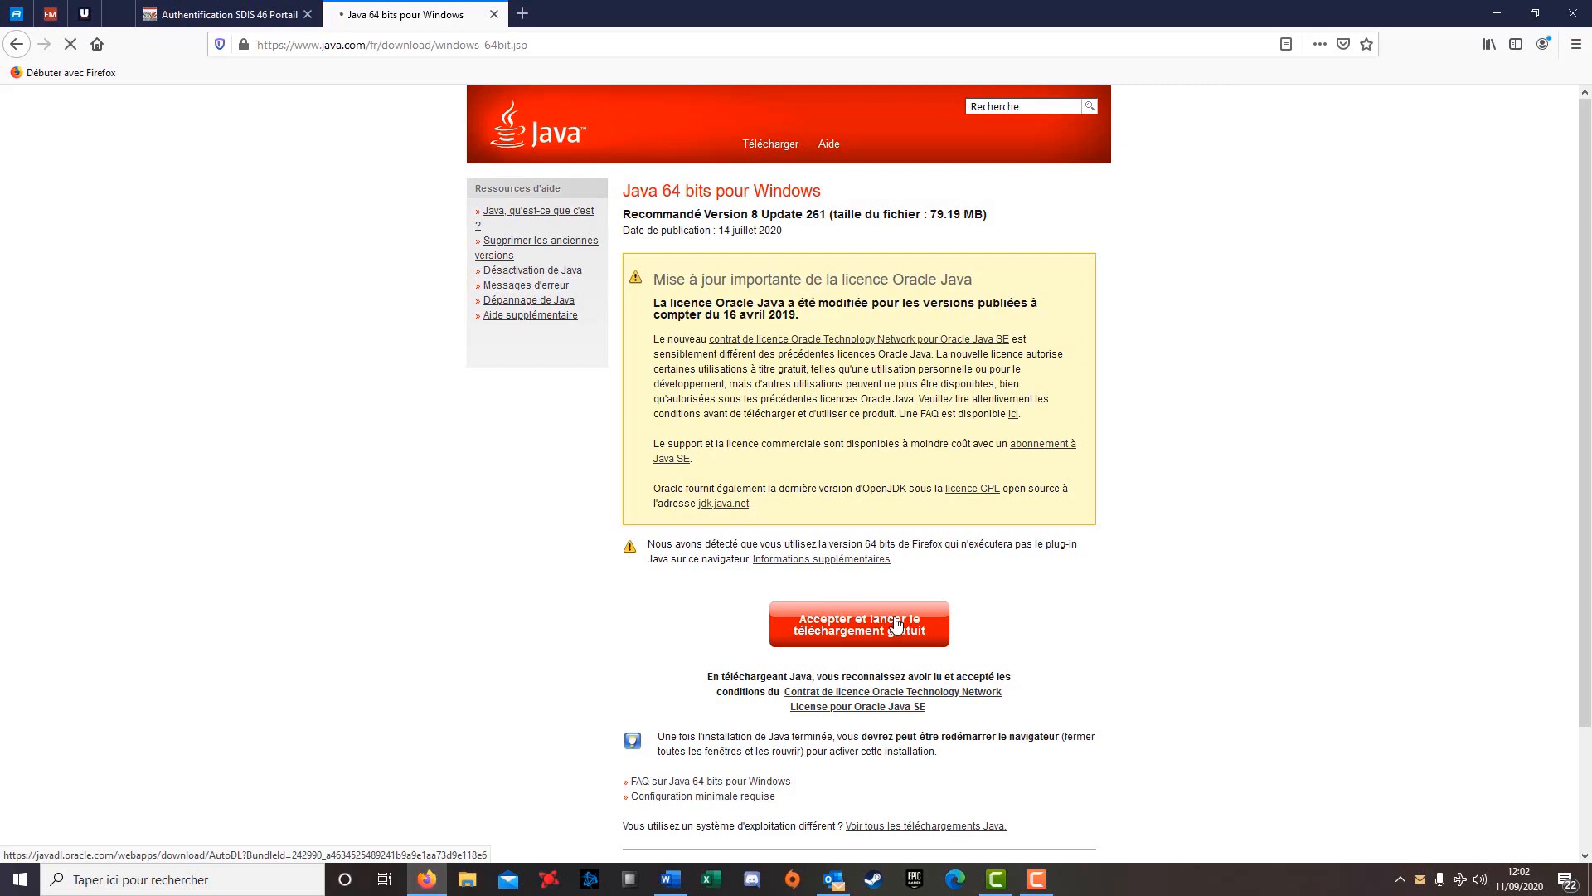
Accept the free download and save jre-8u261-windows-x64.exe from java.com's 64-bit Windows page
click(842, 427)
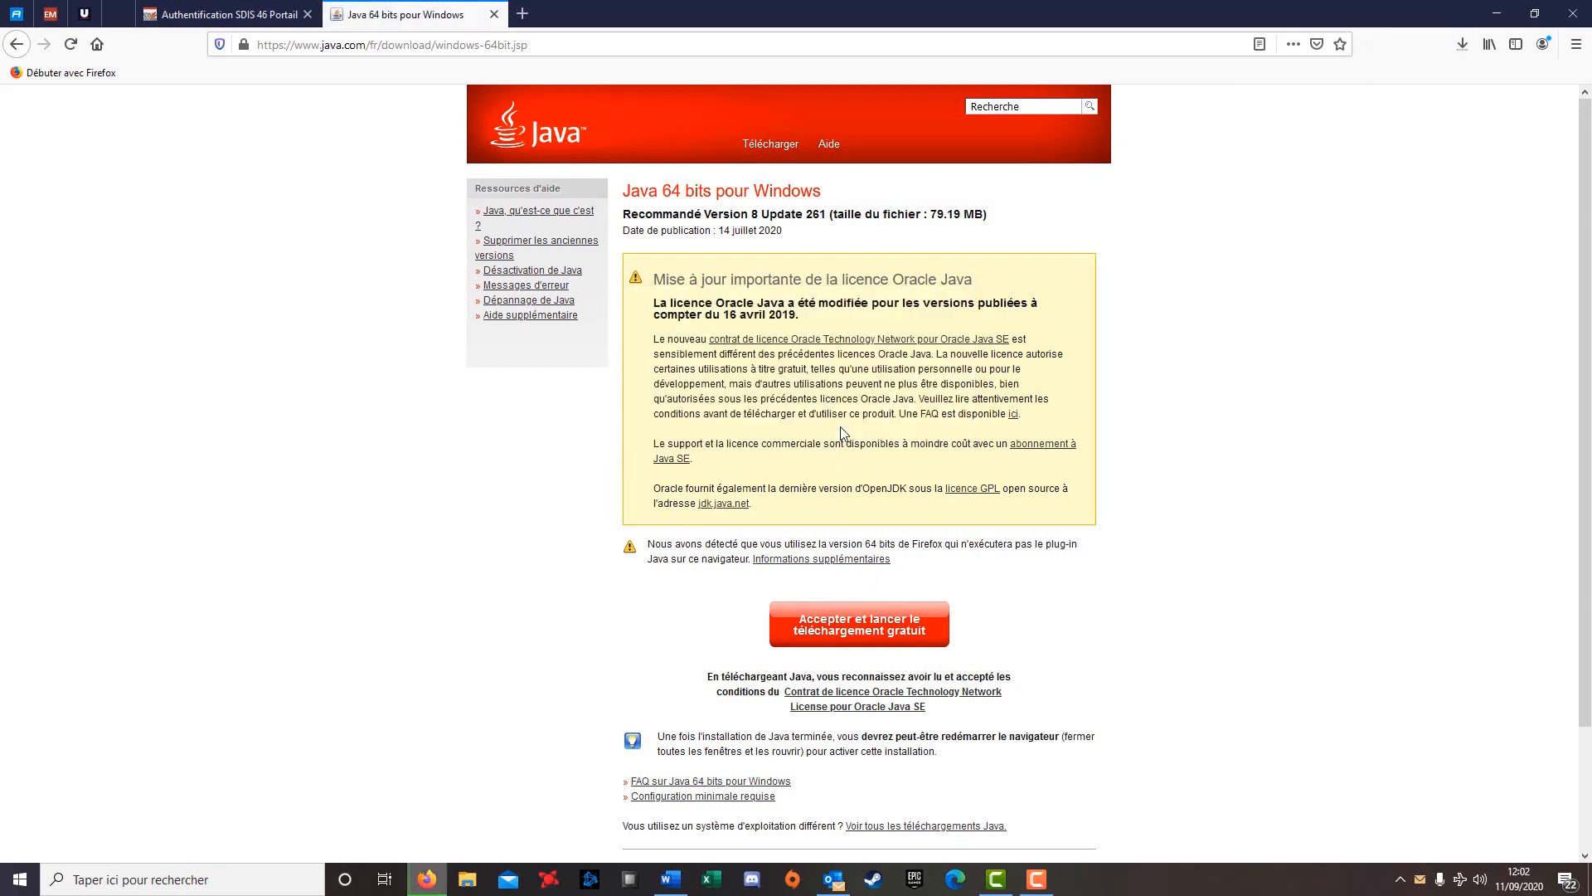
Check the jre-8u261 download in Firefox's Downloads panel and run the finished installer
click(1459, 52)
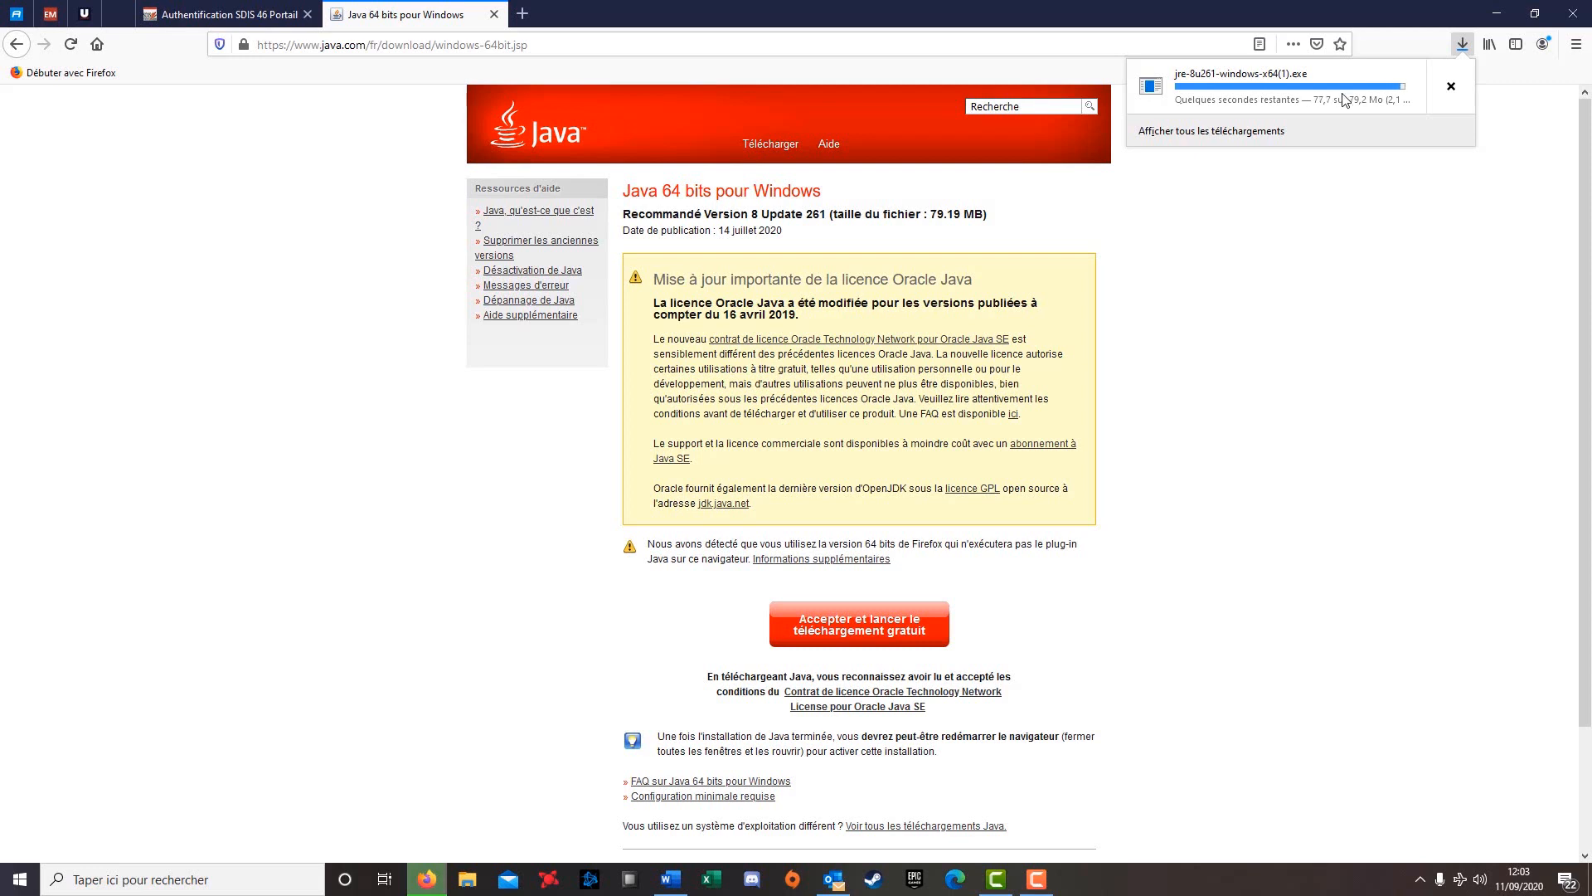
click(1260, 102)
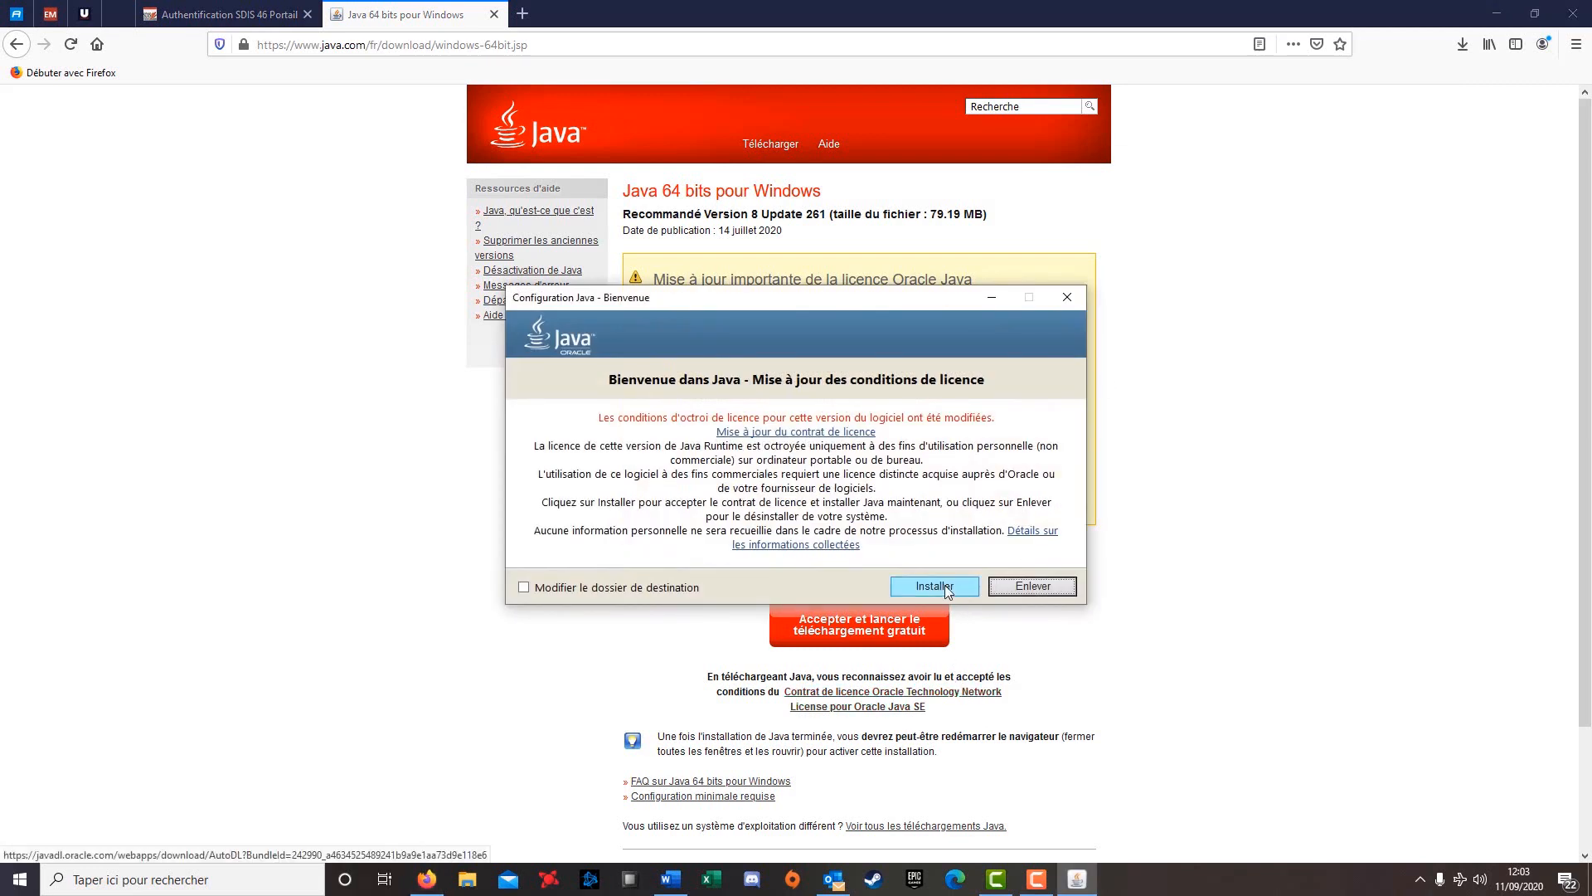
Install Java 8 Update 261 from the Java Setup welcome dialog, accepting the updated licence
click(935, 586)
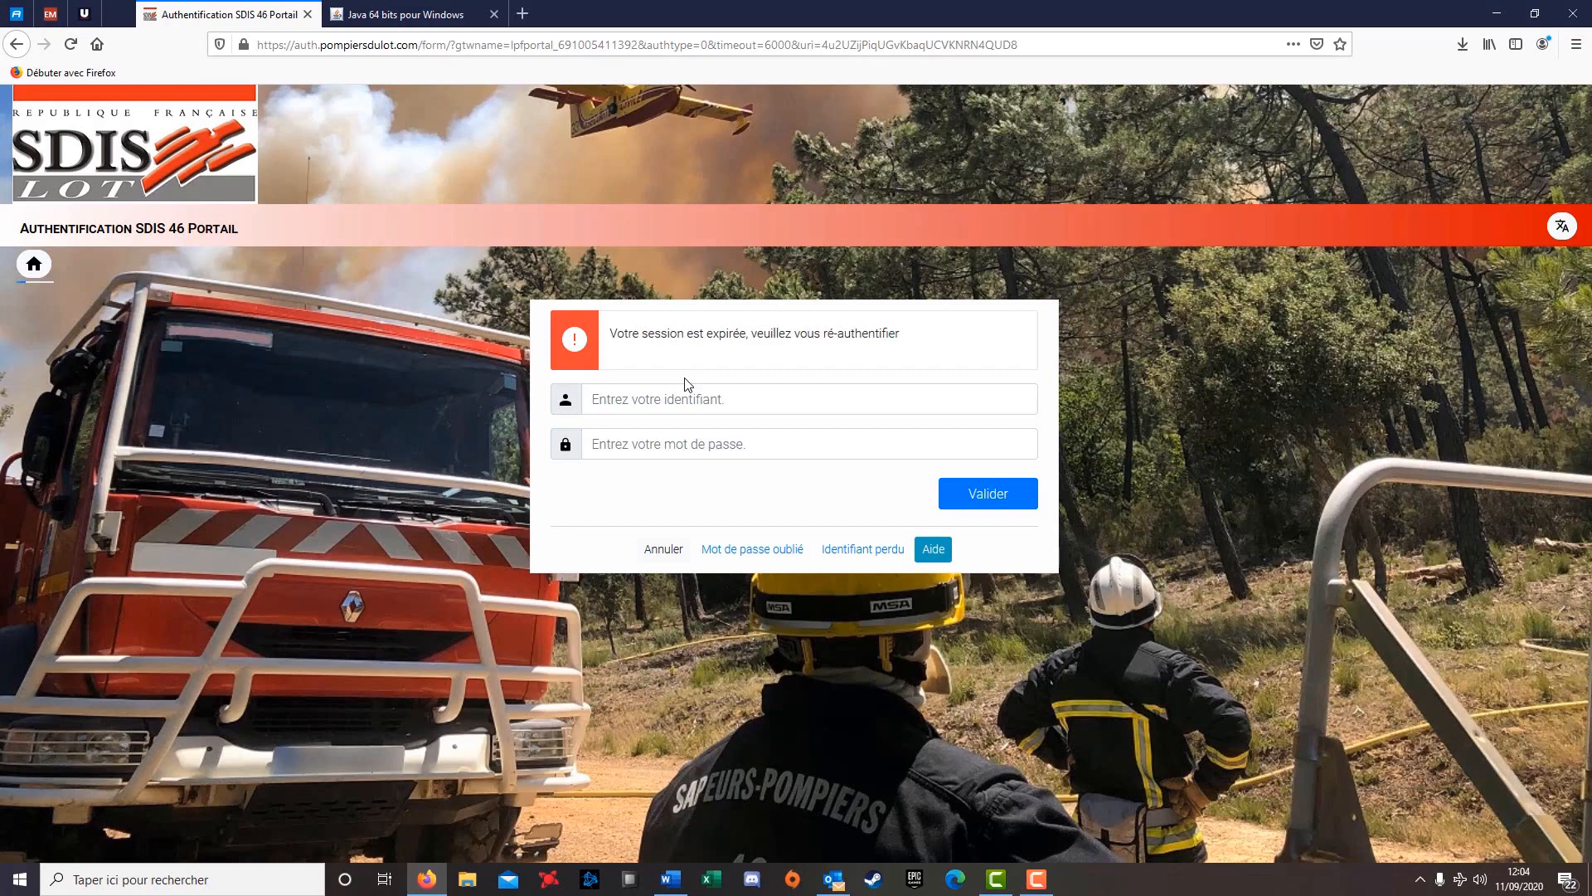
Log back into the SDIS 46 portal with the account username, replacing the autofilled password
click(679, 401)
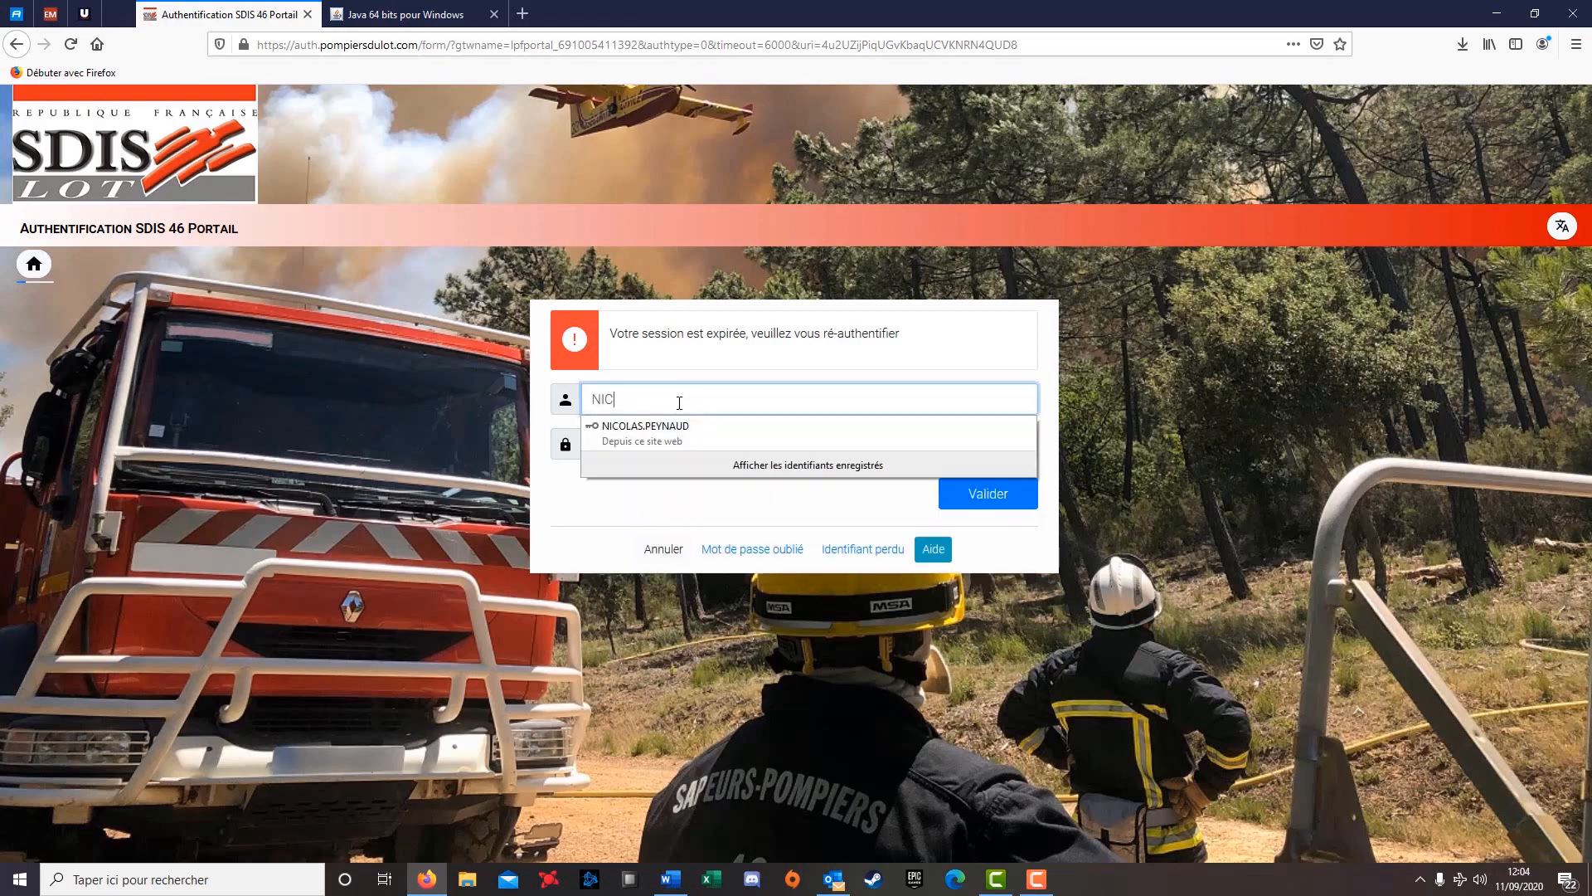
key(Tab)
key(BackSpace)
key(BackSpace)
key(BackSpace)
key(BackSpace)
key(BackSpace)
key(BackSpace)
key(BackSpace)
key(BackSpace)
key(BackSpace)
key(BackSpace)
key(BackSpace)
key(BackSpace)
key(BackSpace)
key(BackSpace)
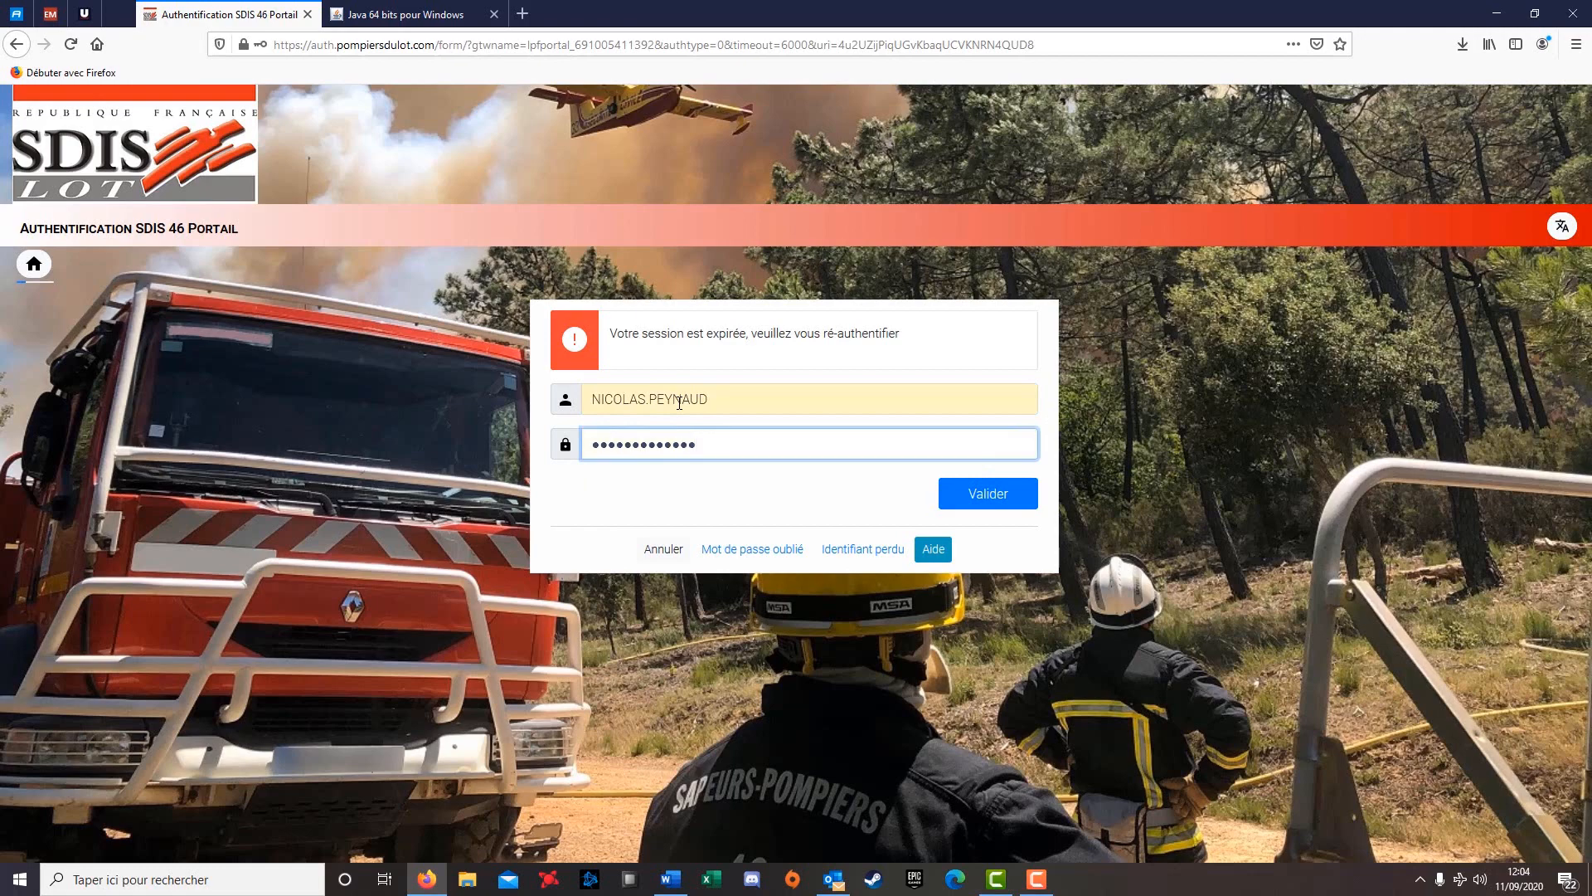
text(***)
key(Return)
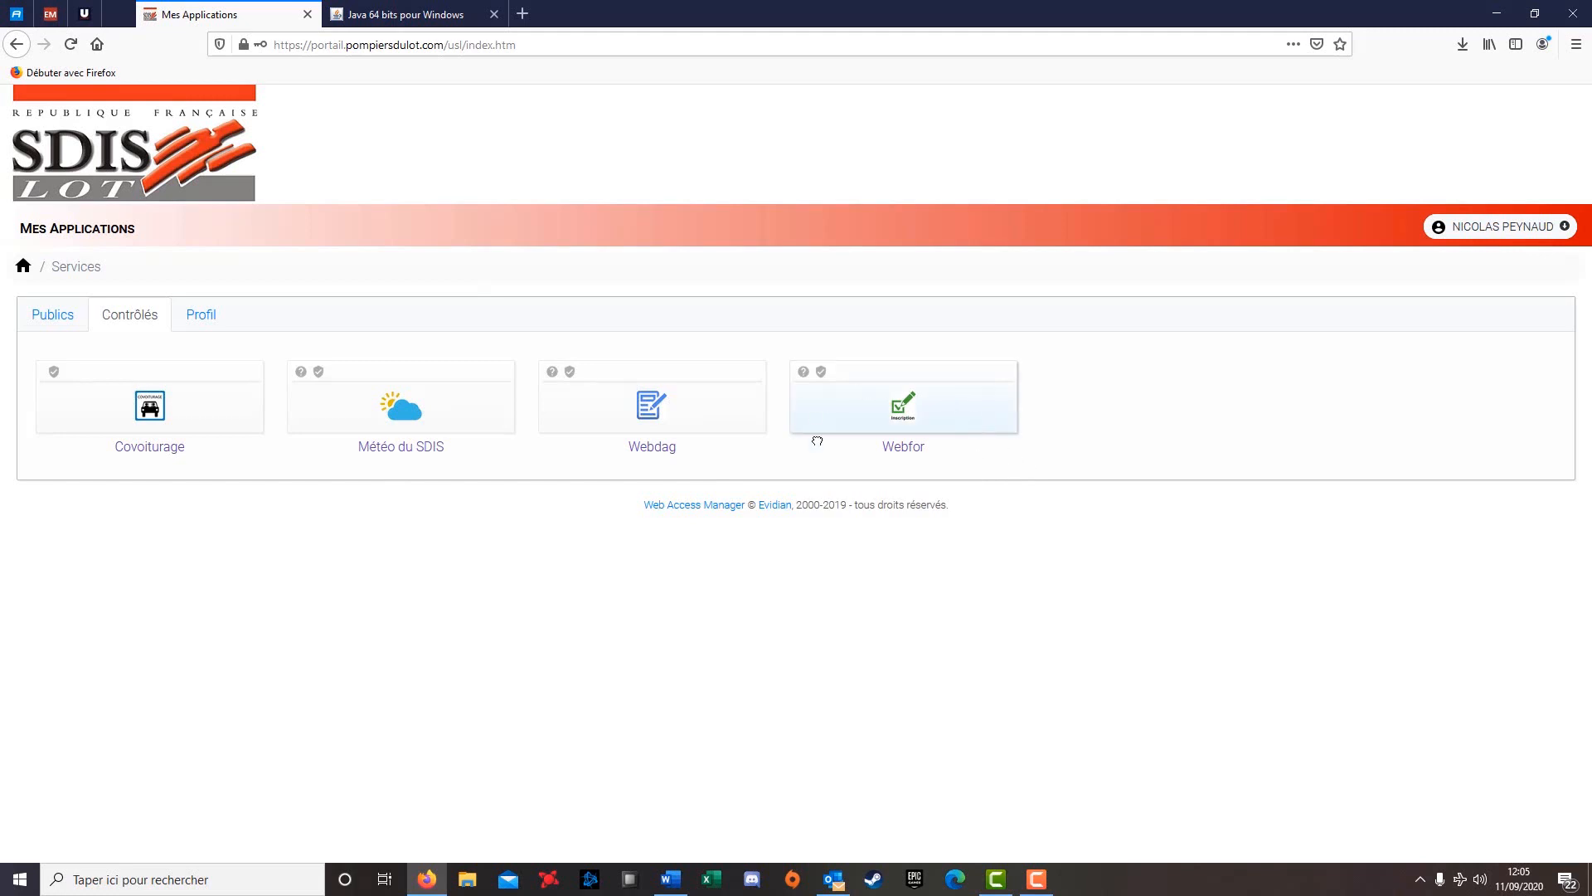
Save the WebFor.jnlp launcher from the Webfor tile and run it, confirming the executable warning
click(905, 418)
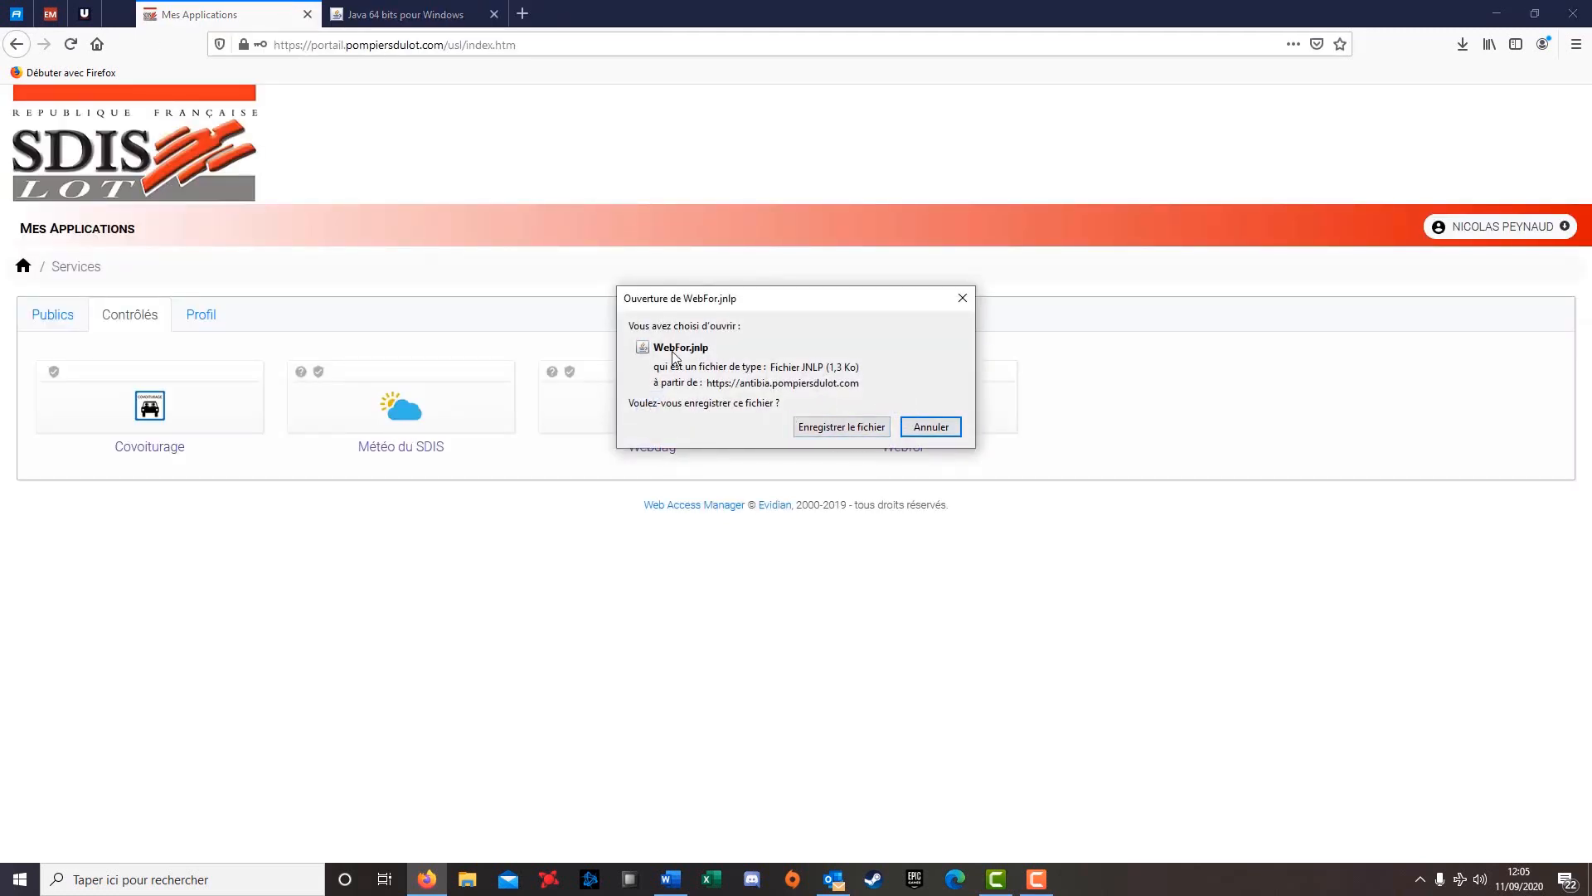
click(869, 428)
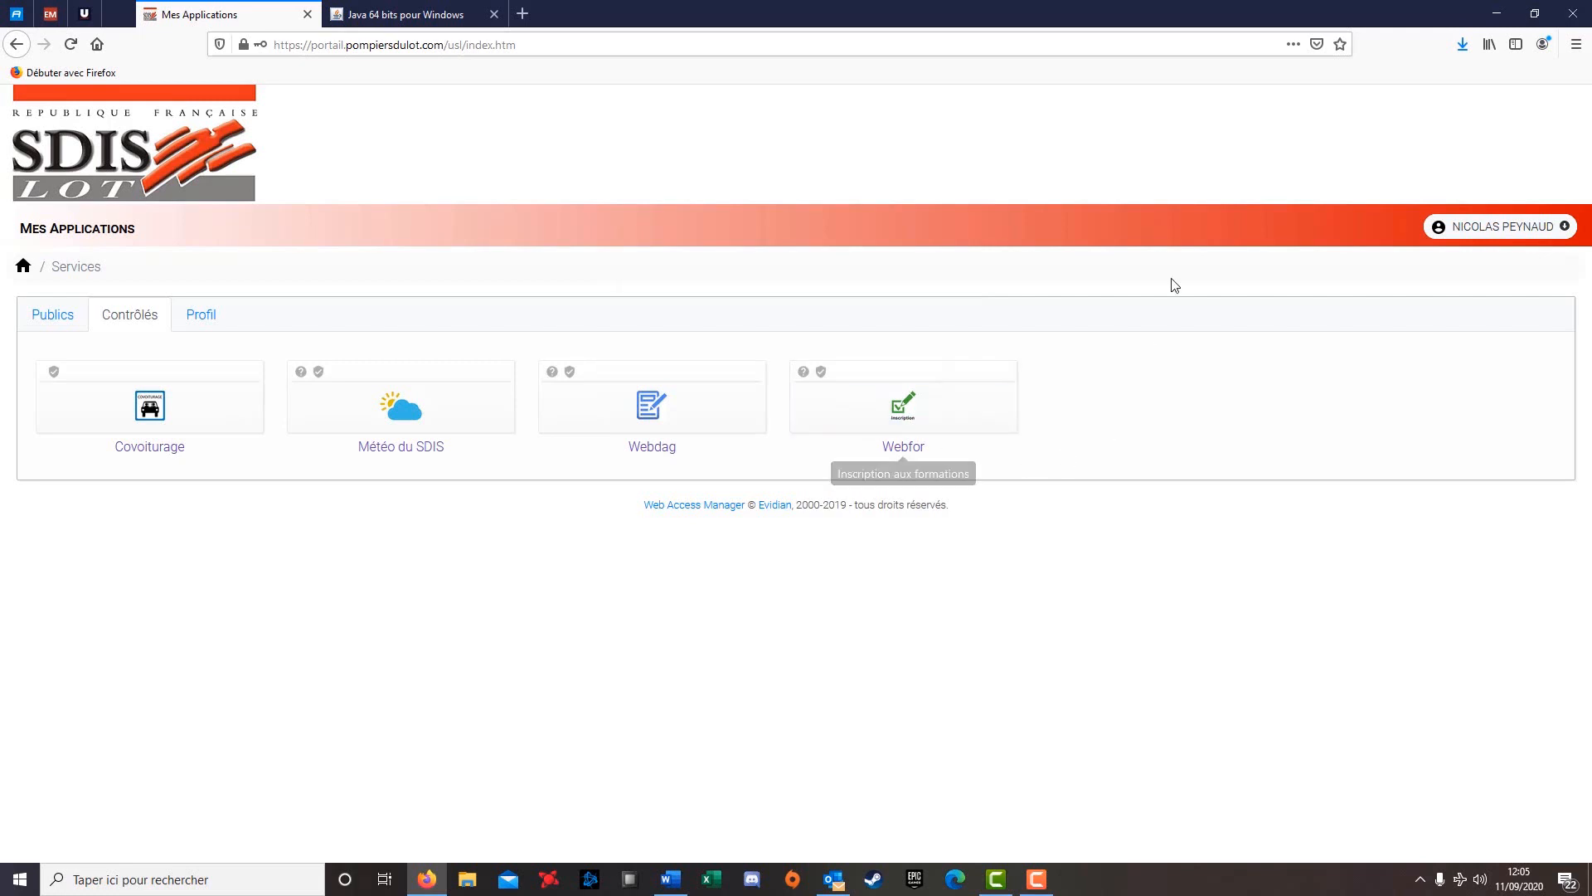
click(1467, 49)
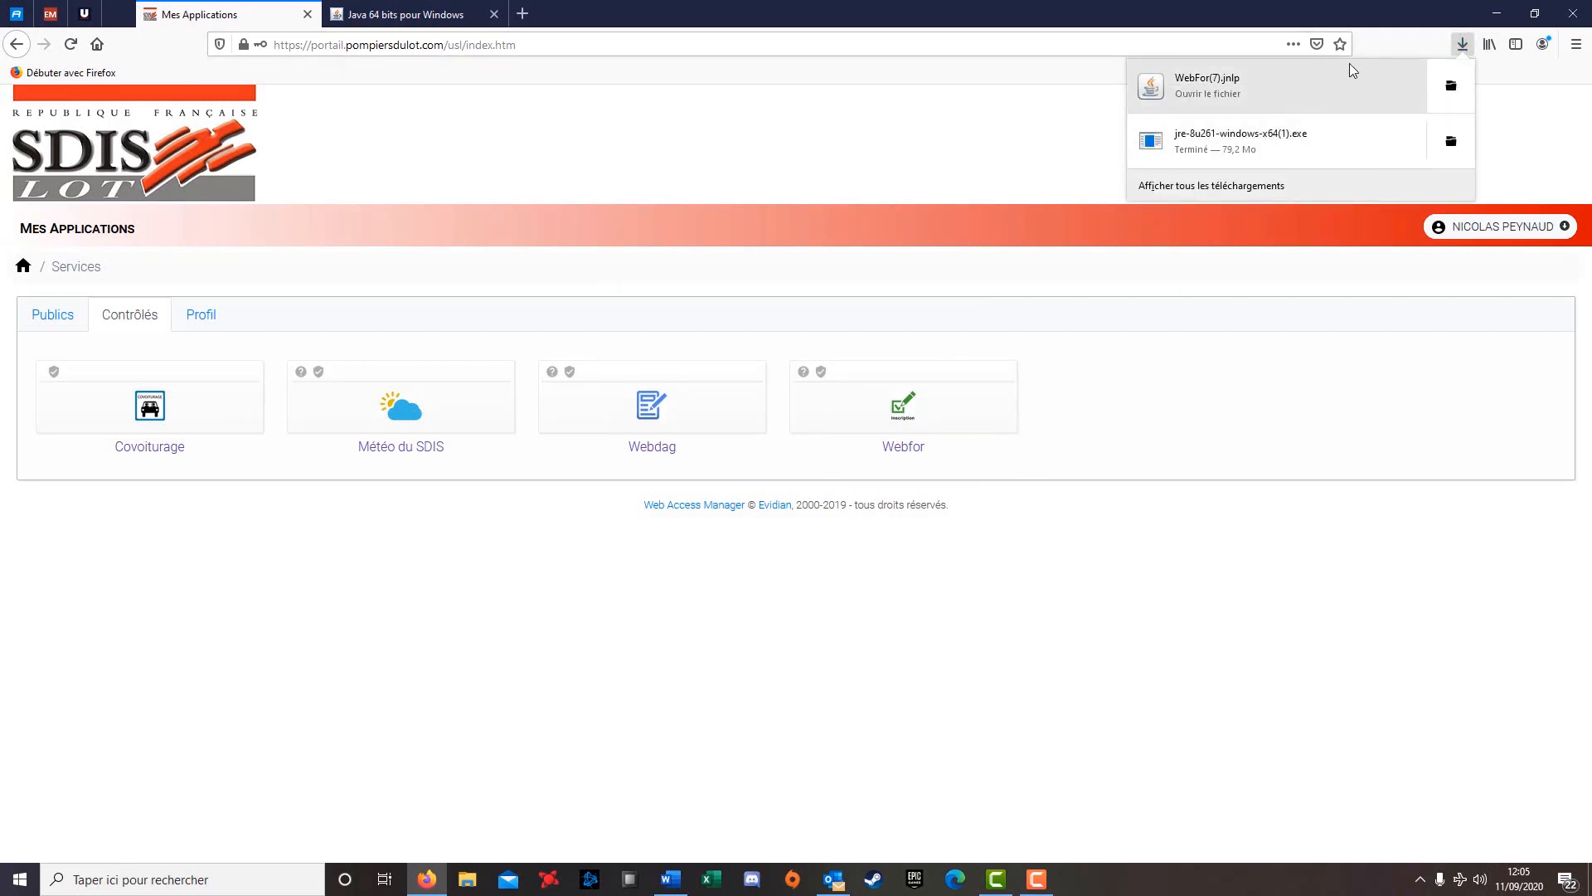
click(1251, 84)
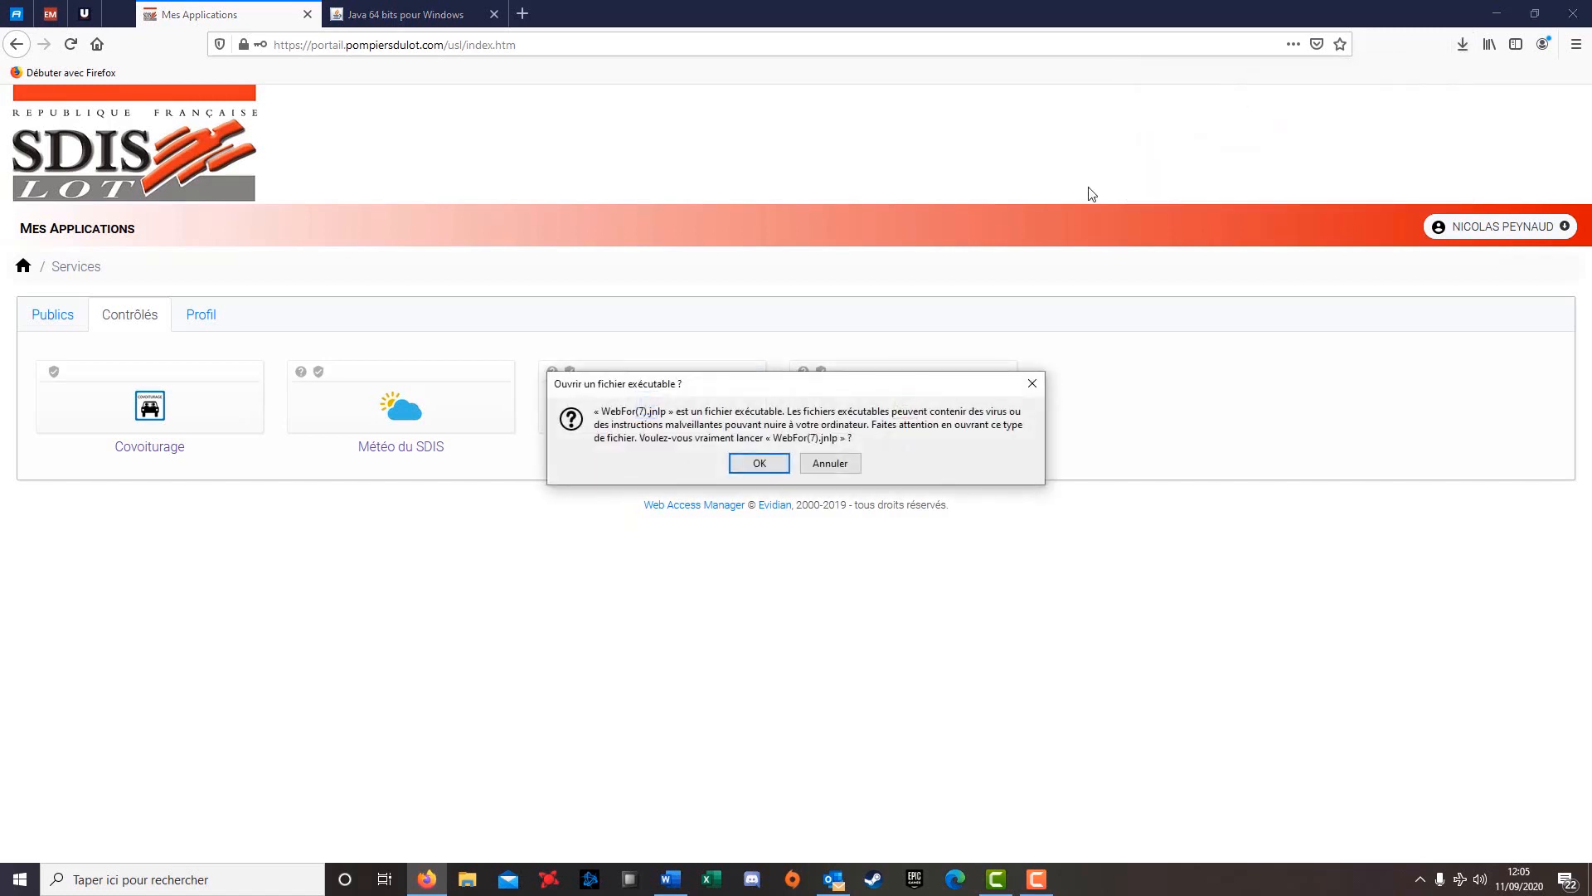
click(758, 463)
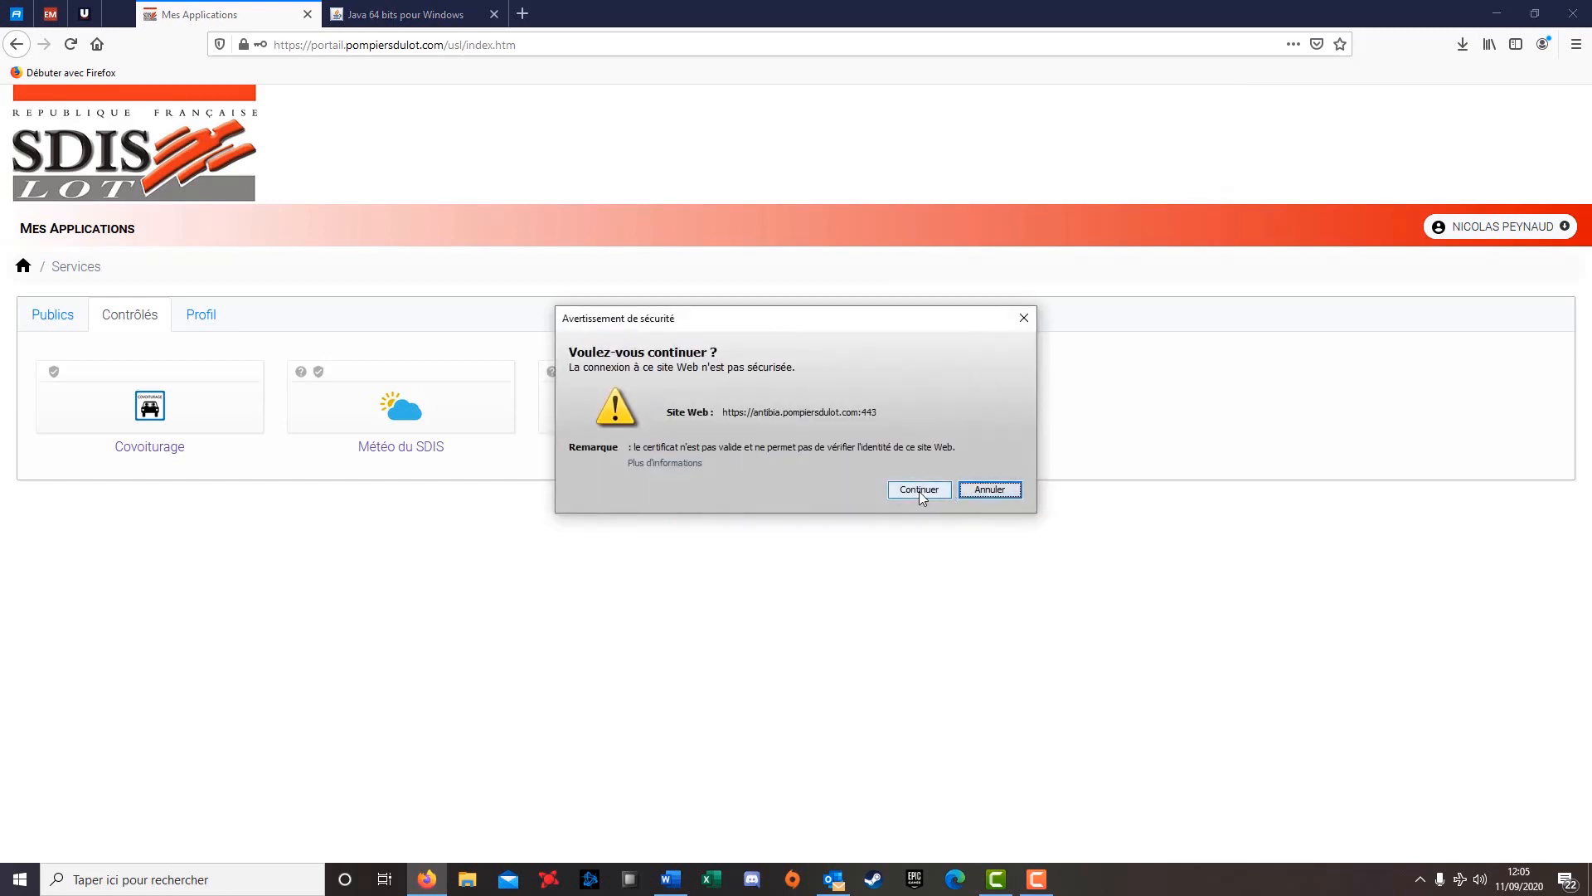
Continue past the Java certificate warning so WebFor loads the Livret individuel course list
click(919, 490)
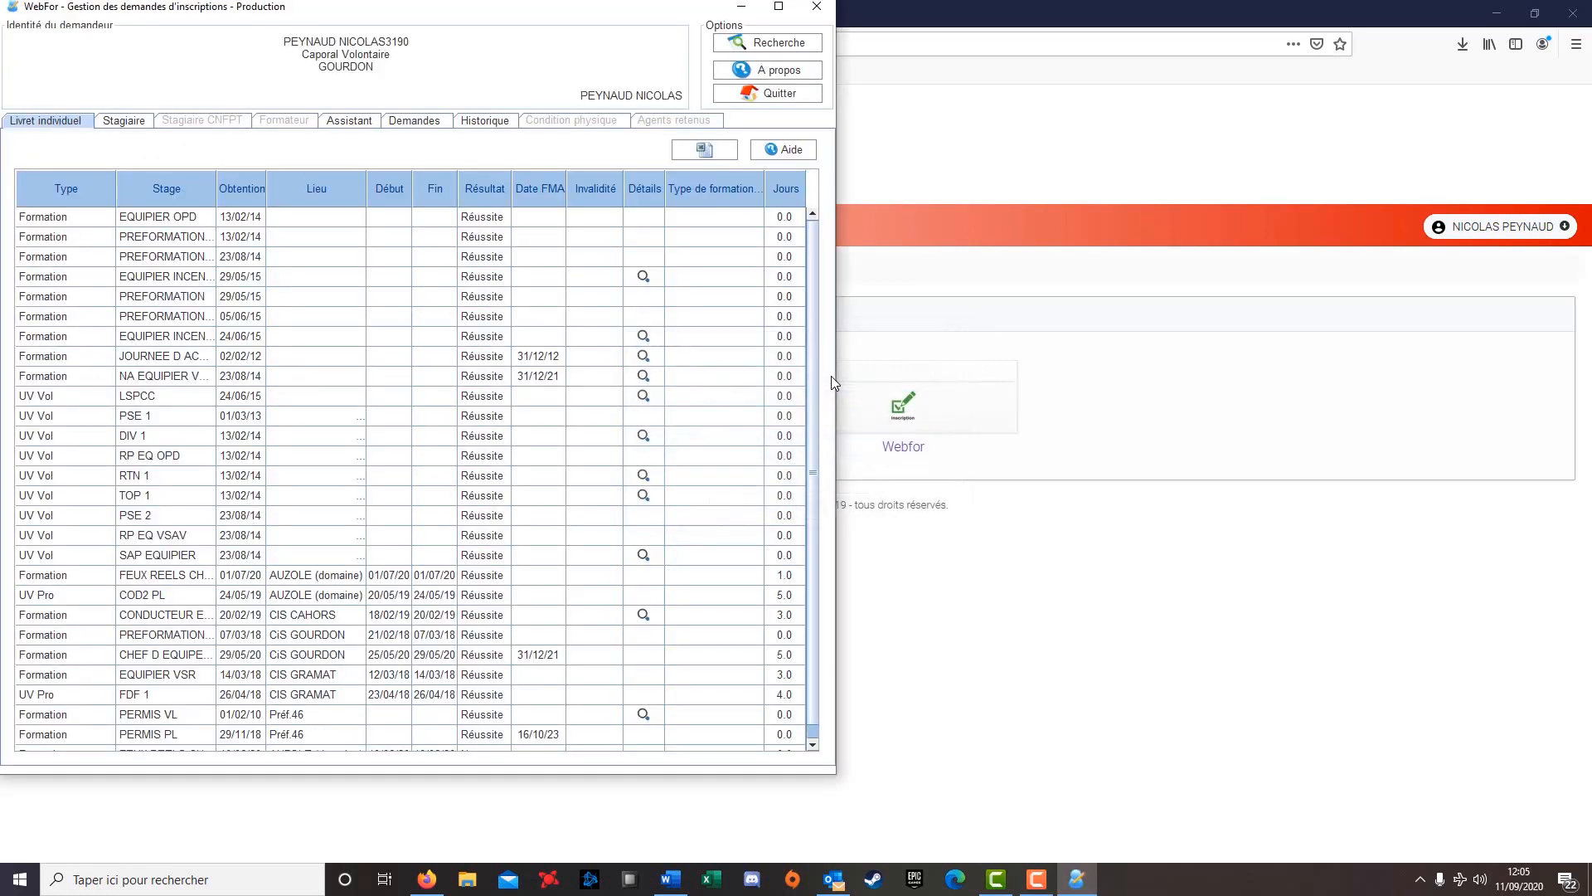
Maximize the WebFor window so the whole Livret individuel table is readable
click(780, 7)
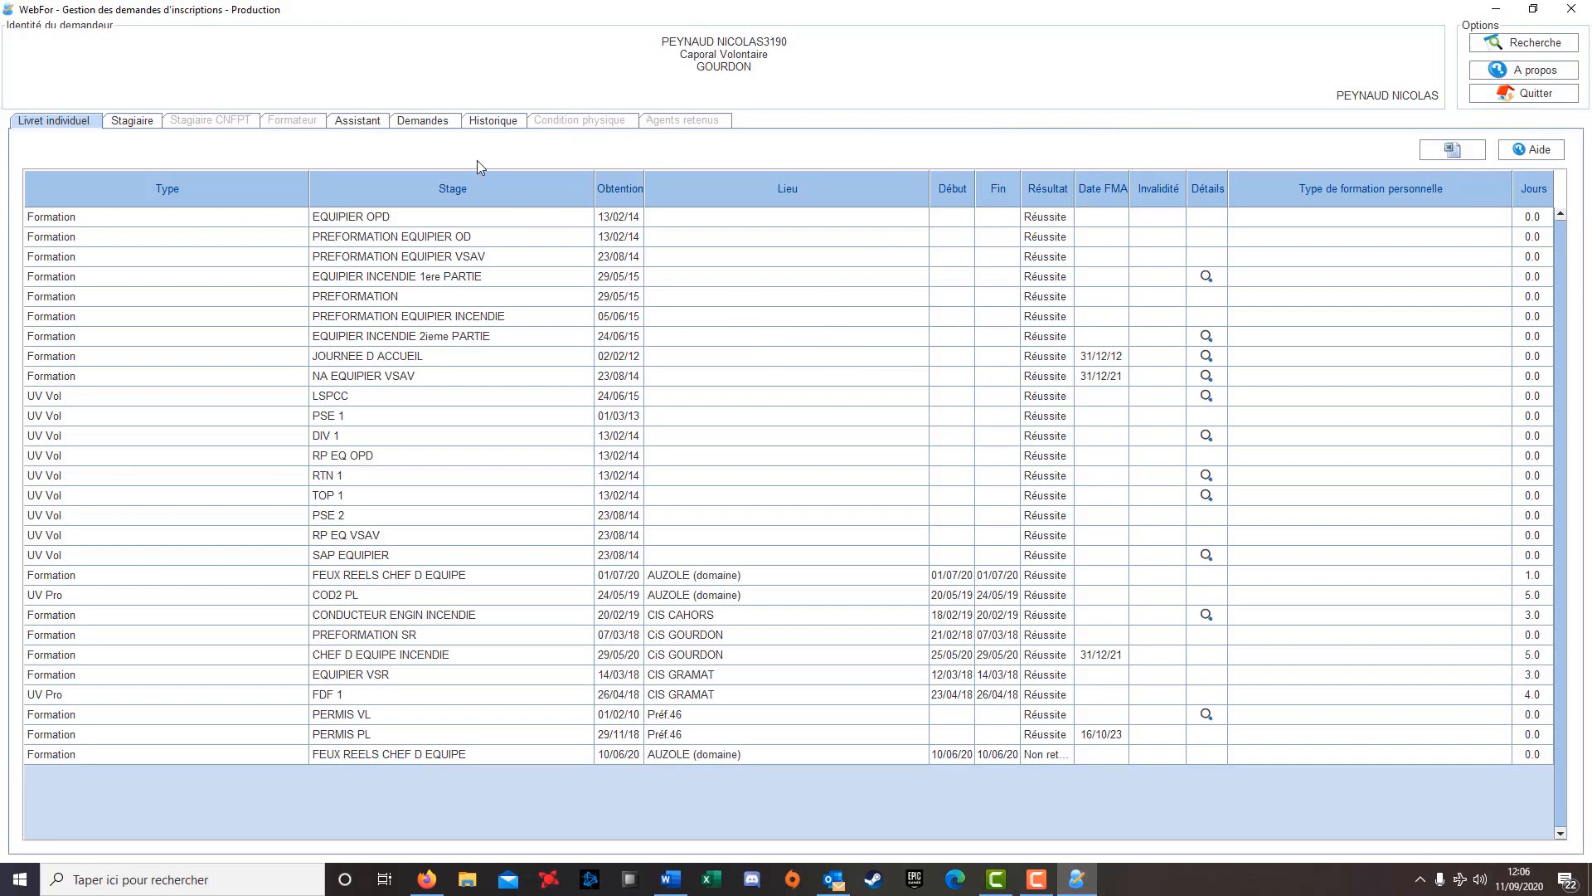
Leave the Livret individuel tab for the Stagiaire section of upcoming courses
click(78, 126)
click(129, 123)
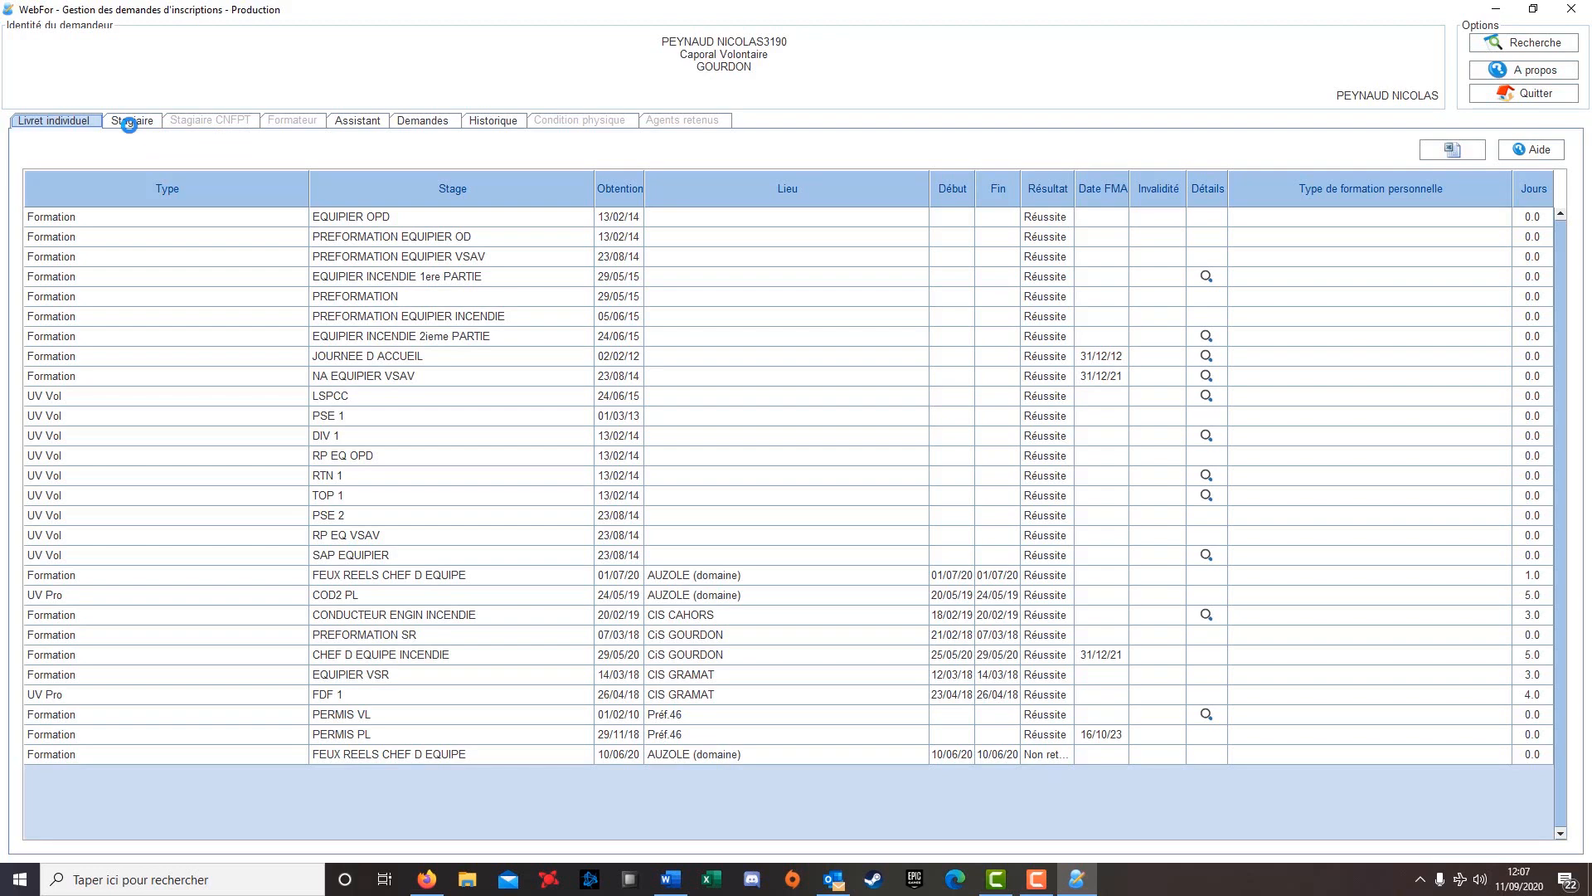
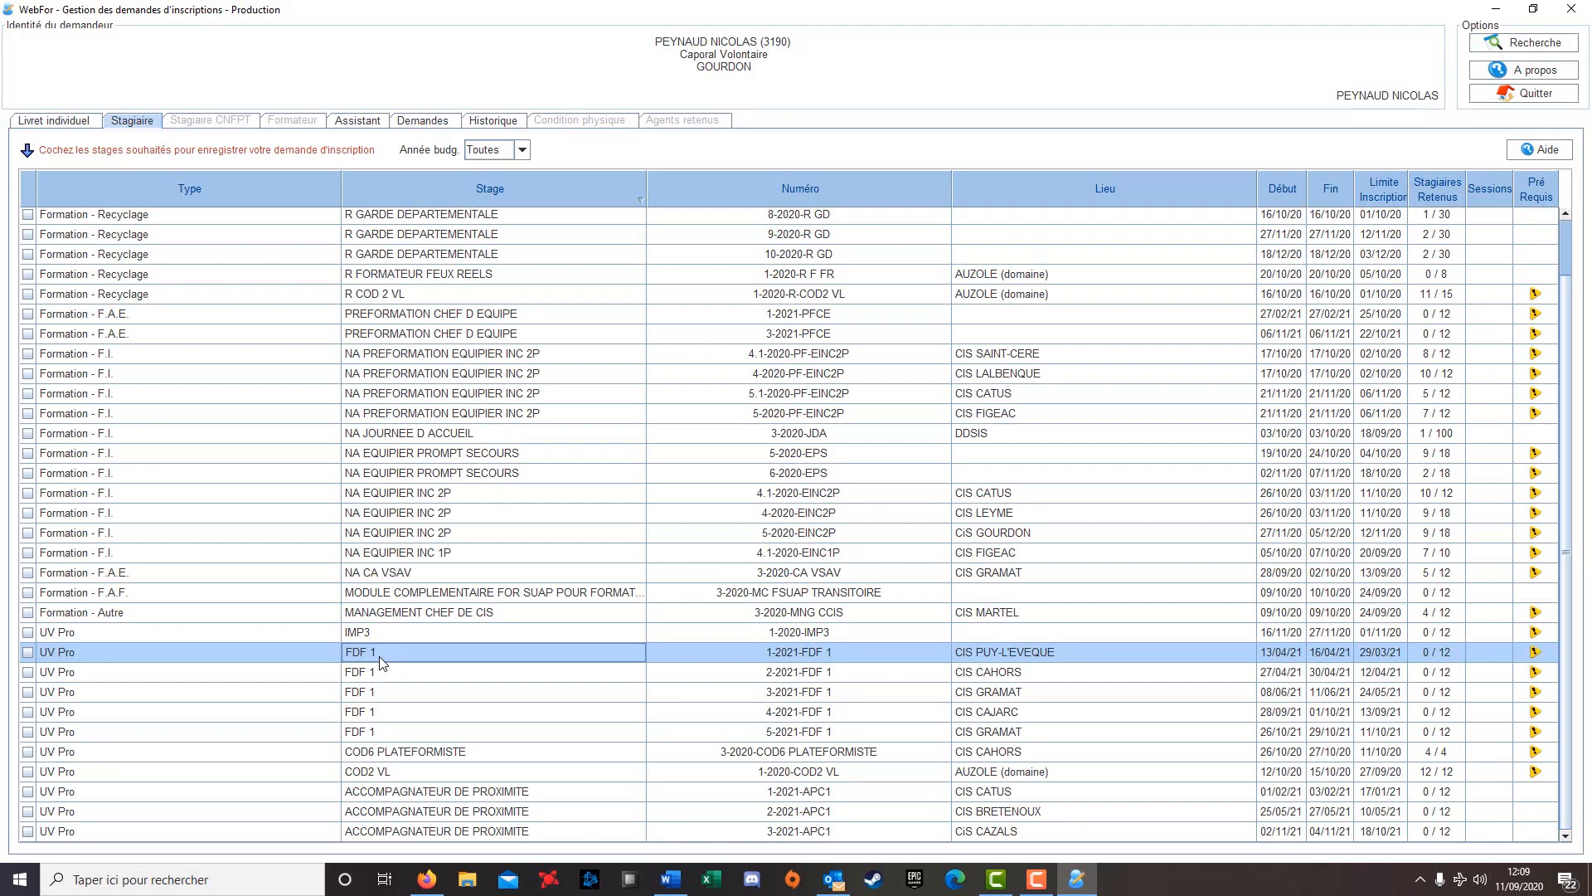
Select the UV Pro FDF 1 session 4-2021-FDF 1 at CIS CAJARC in the Stagiaire list
click(1012, 712)
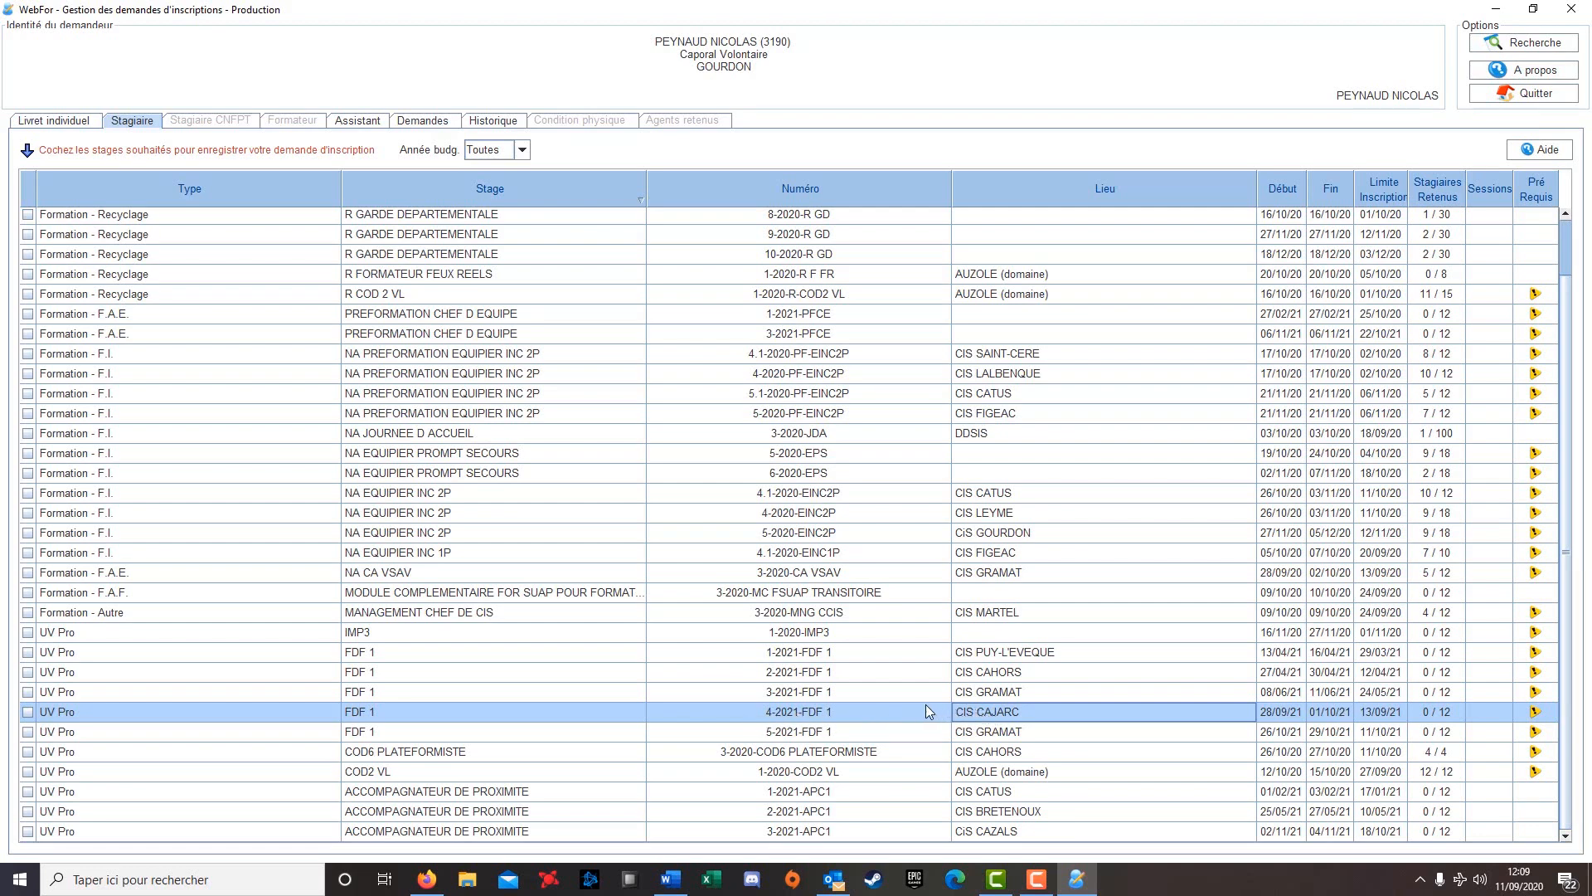
Request enrolment in the CAJARC FDF 1 session with motivation 'TEST POUR TUTO WEBFOR', keeping GOURDON as home station
click(27, 711)
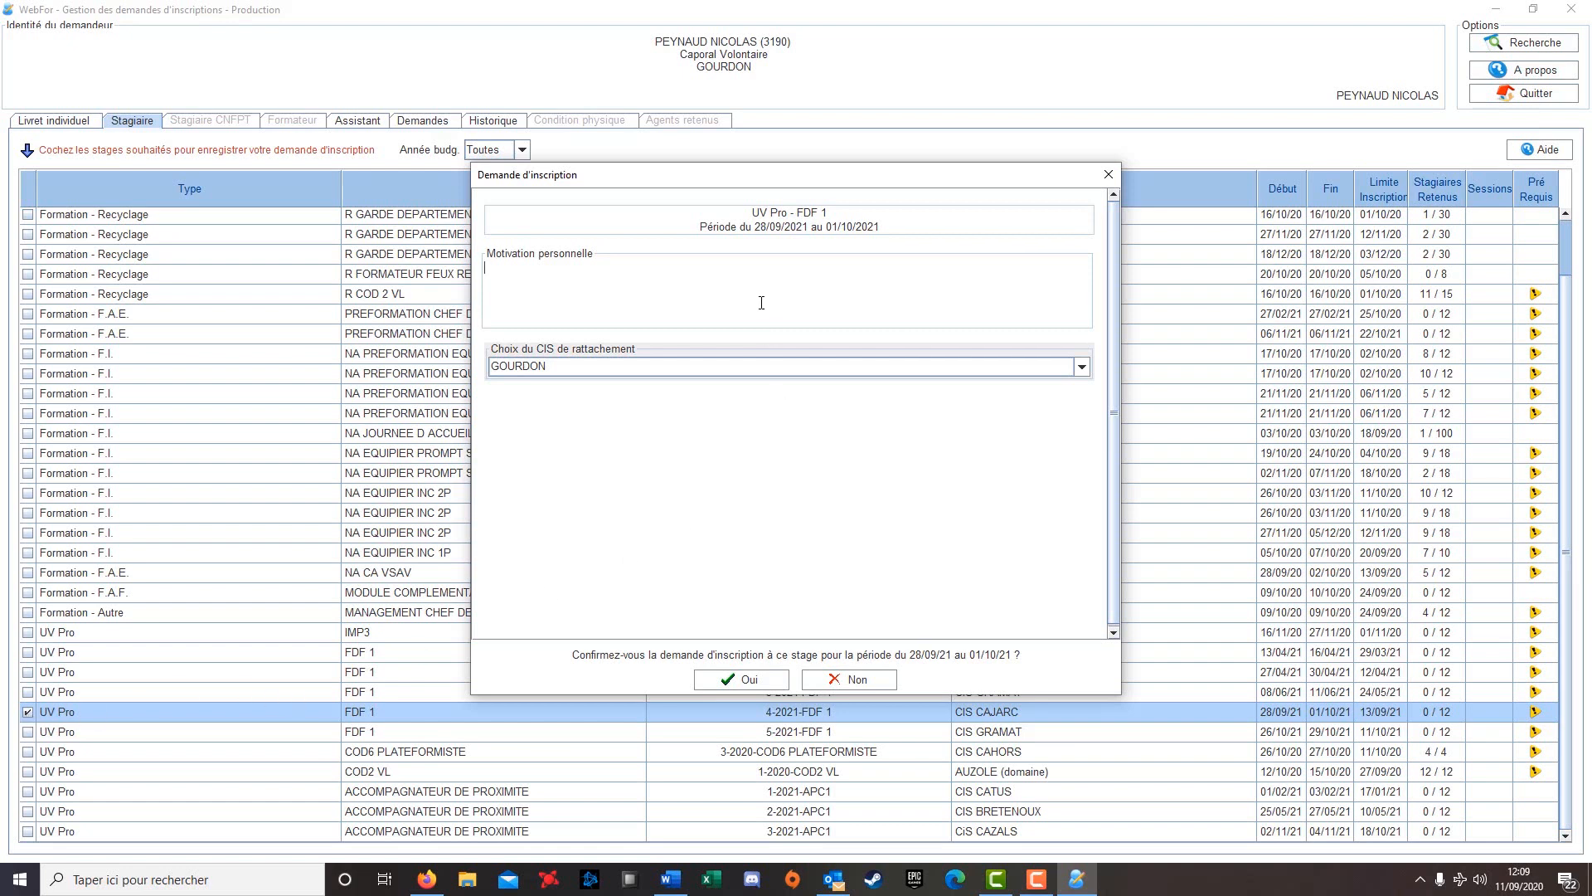
text(TEST POUR TUTO WEBFOR)
click(1081, 369)
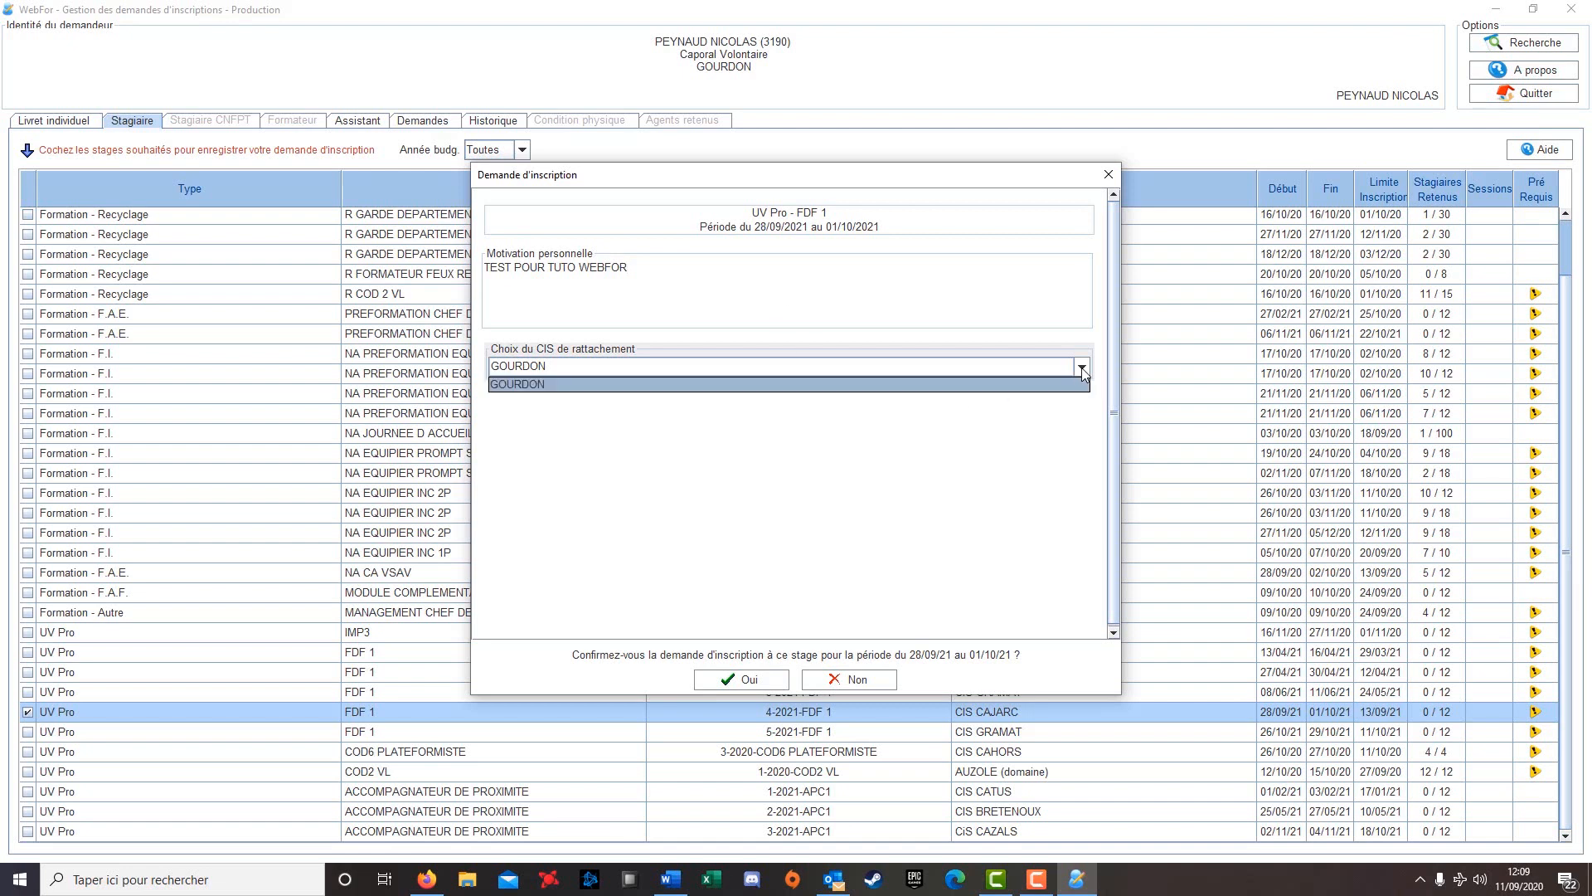
click(1078, 384)
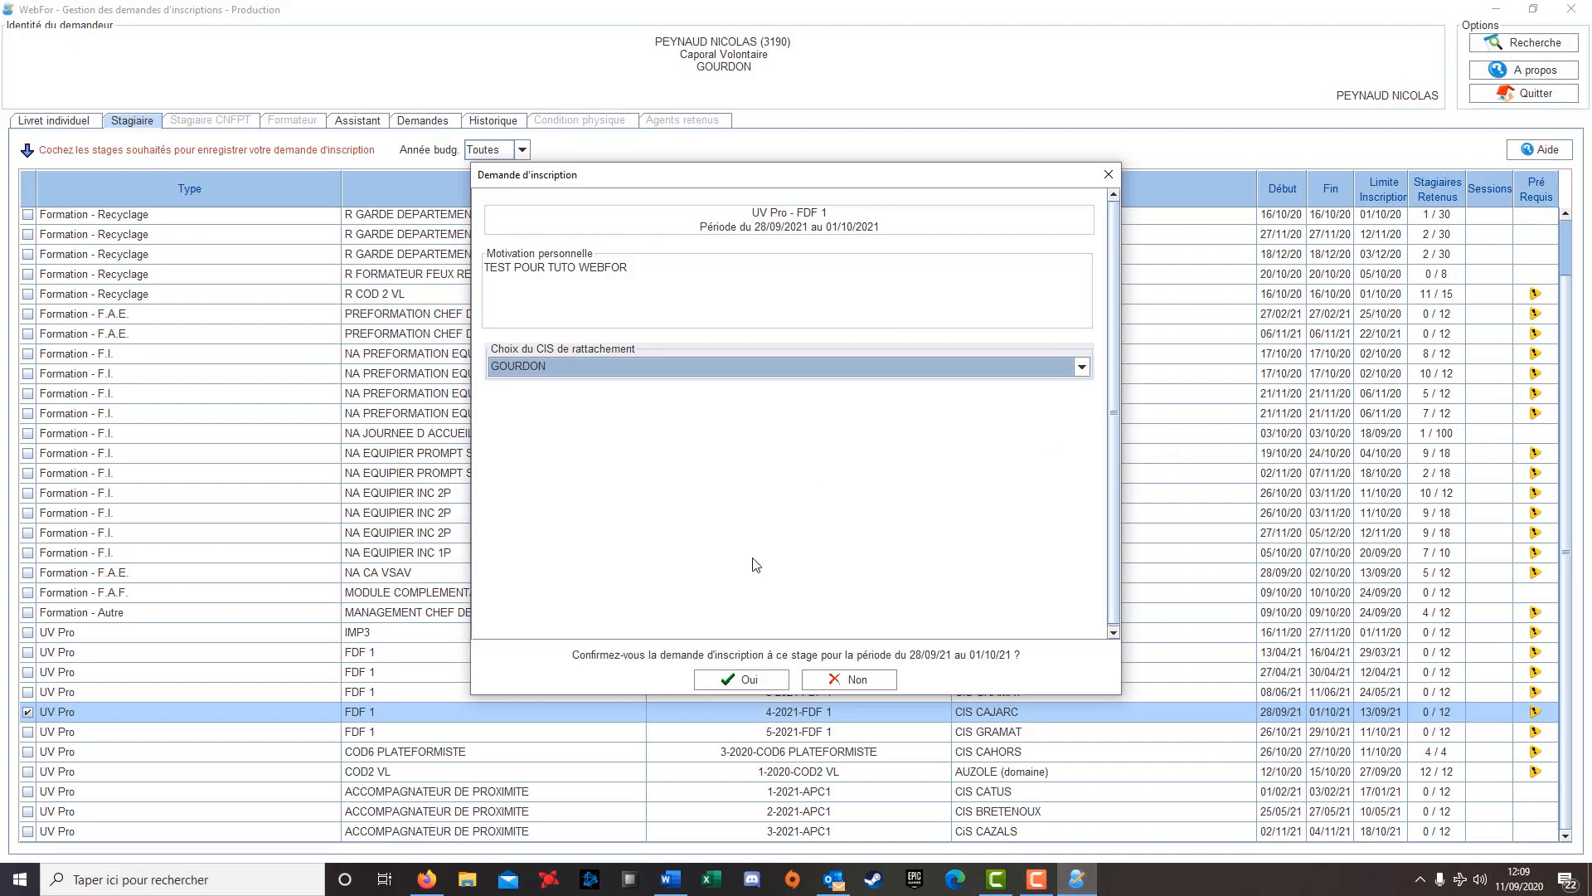
click(758, 684)
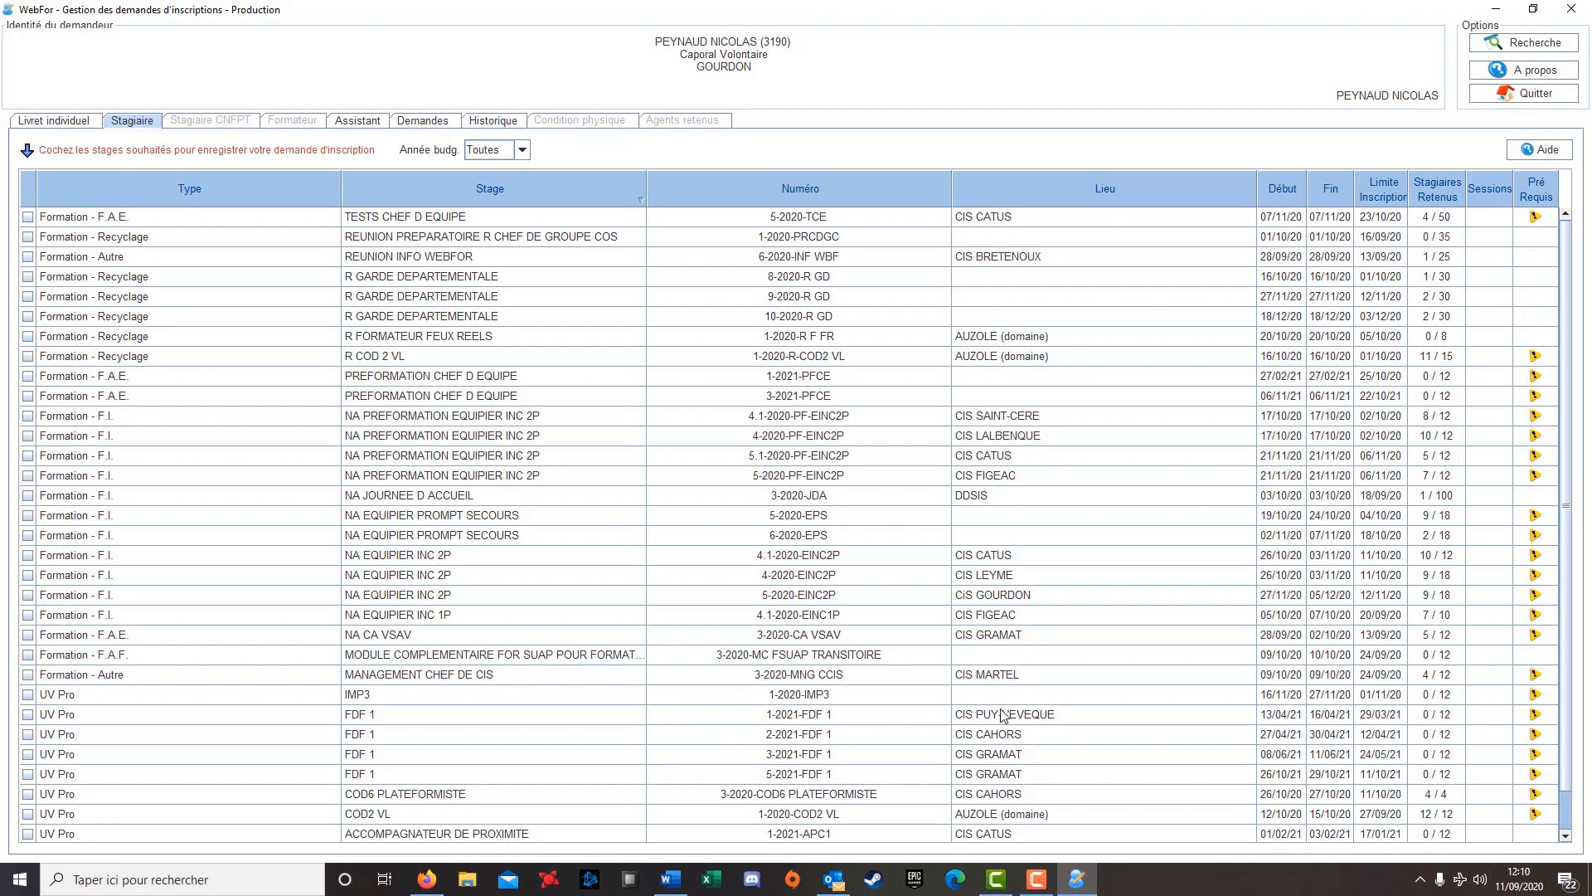
click(881, 774)
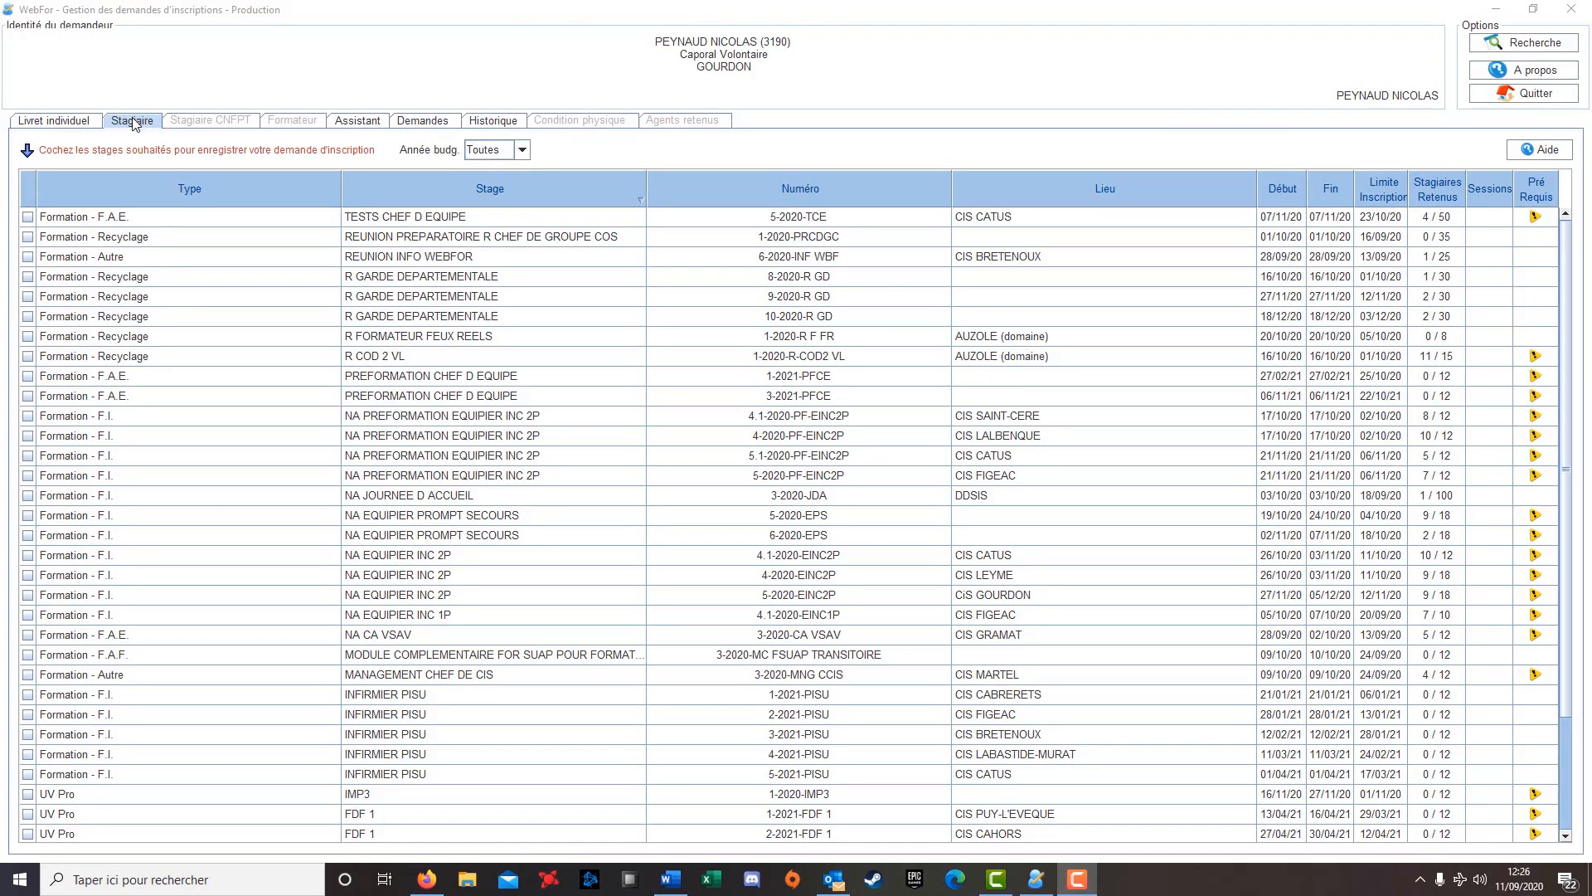
Switch to the Assistant list of courses open for assistant enrolment
click(357, 121)
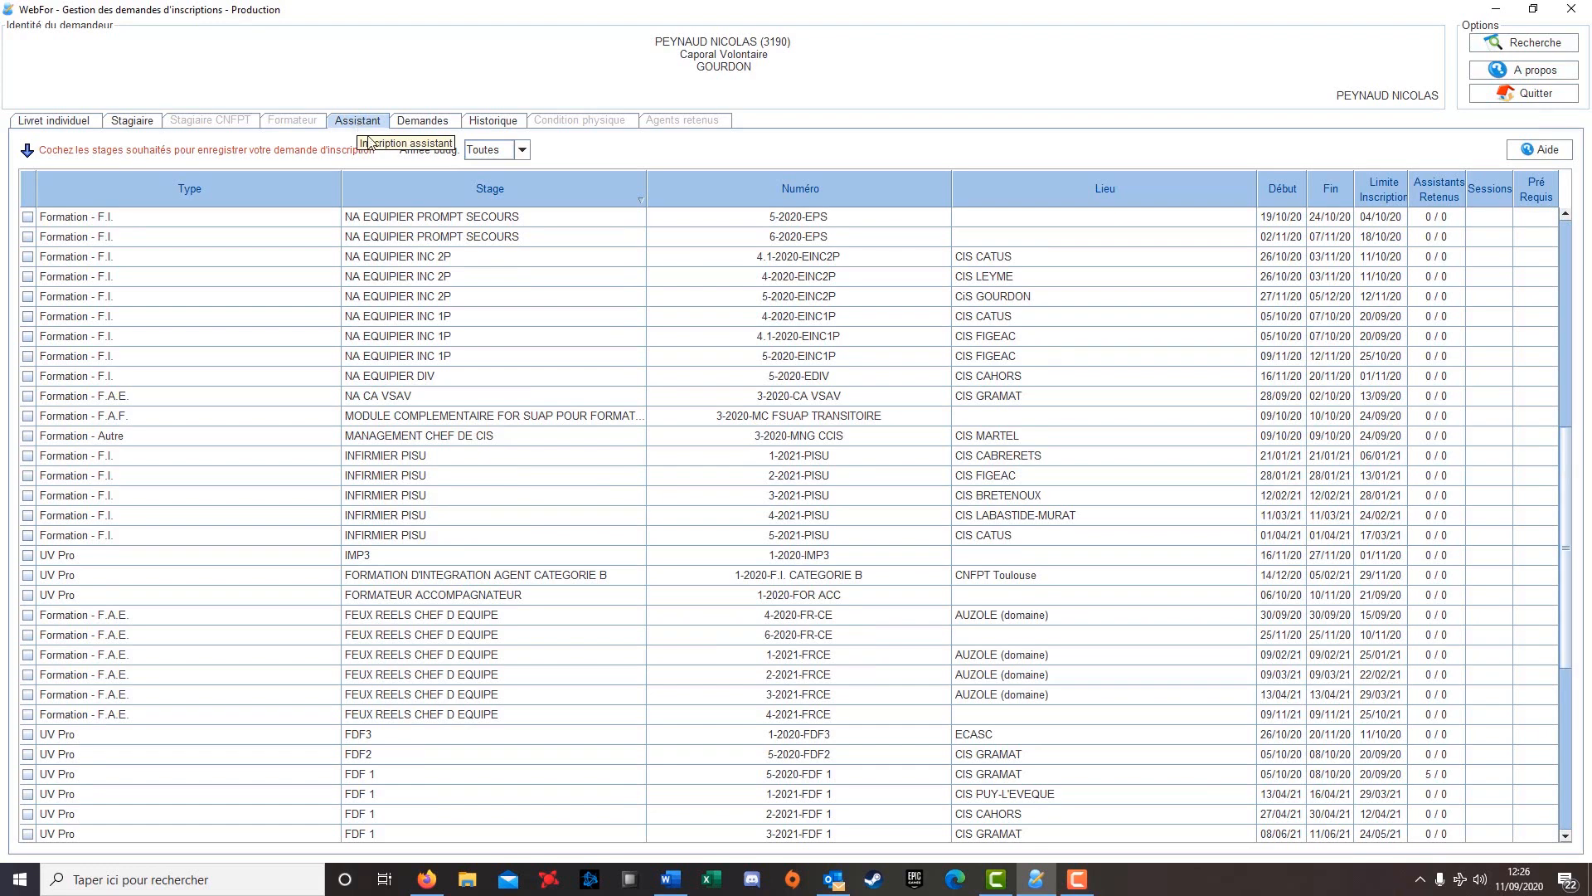
Sort the assistant course list by Stage in reverse order
click(507, 186)
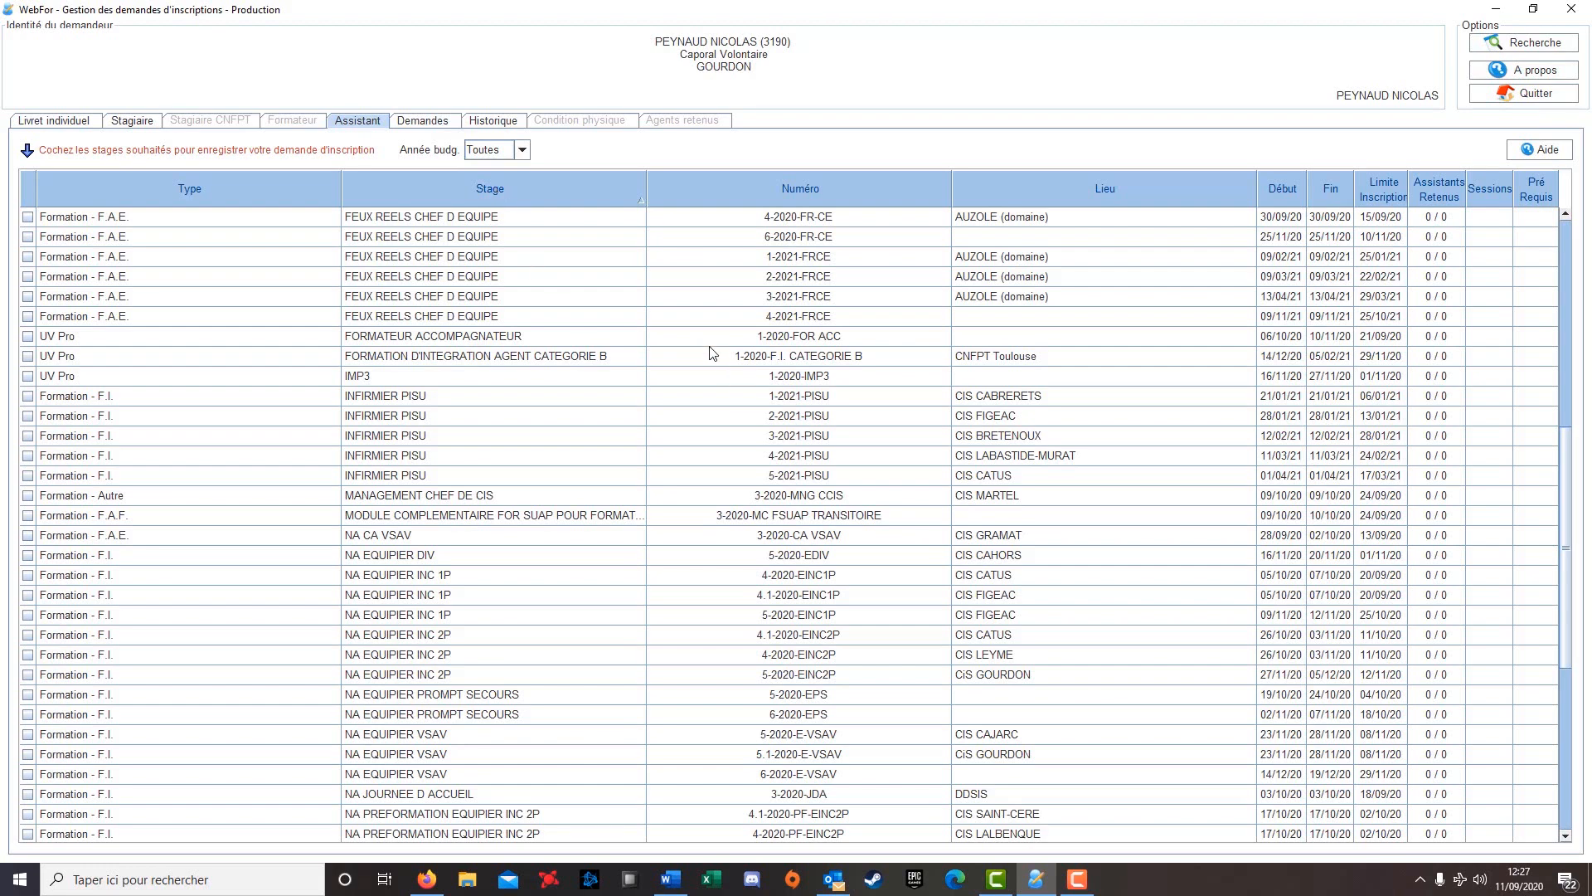
scroll(504, 328, up, 1)
scroll(501, 328, down, 2)
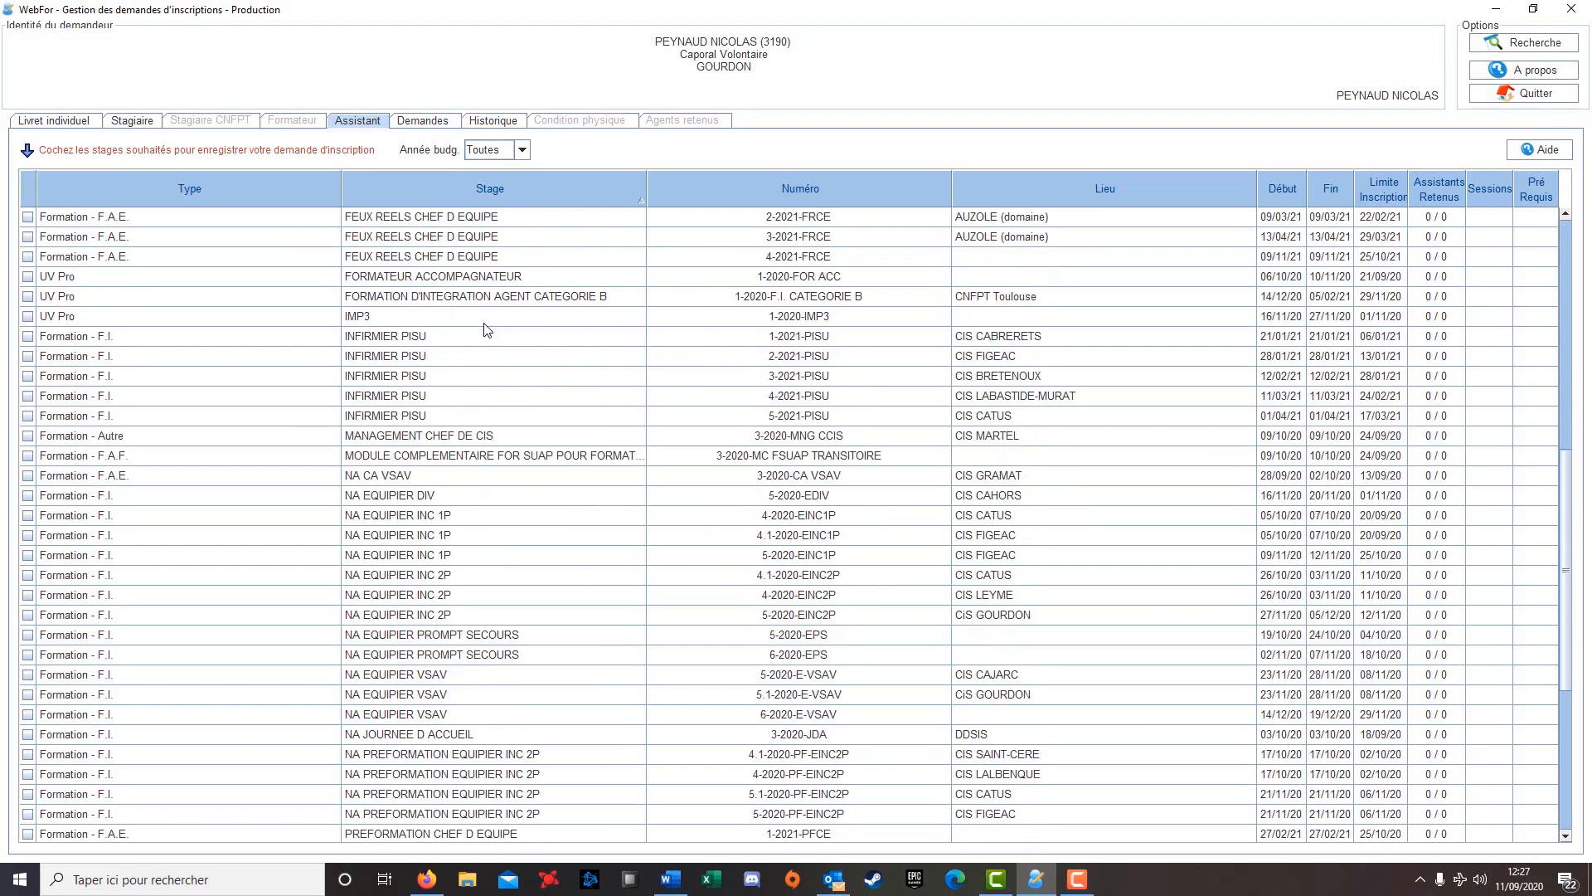
Select INFIRMIER PISU session 5-2021-PISU at CIS CATUS and start an assistant enrolment request
click(443, 340)
mouse_move(444, 344)
mouse_down()
mouse_move(446, 404)
mouse_move(445, 339)
mouse_up()
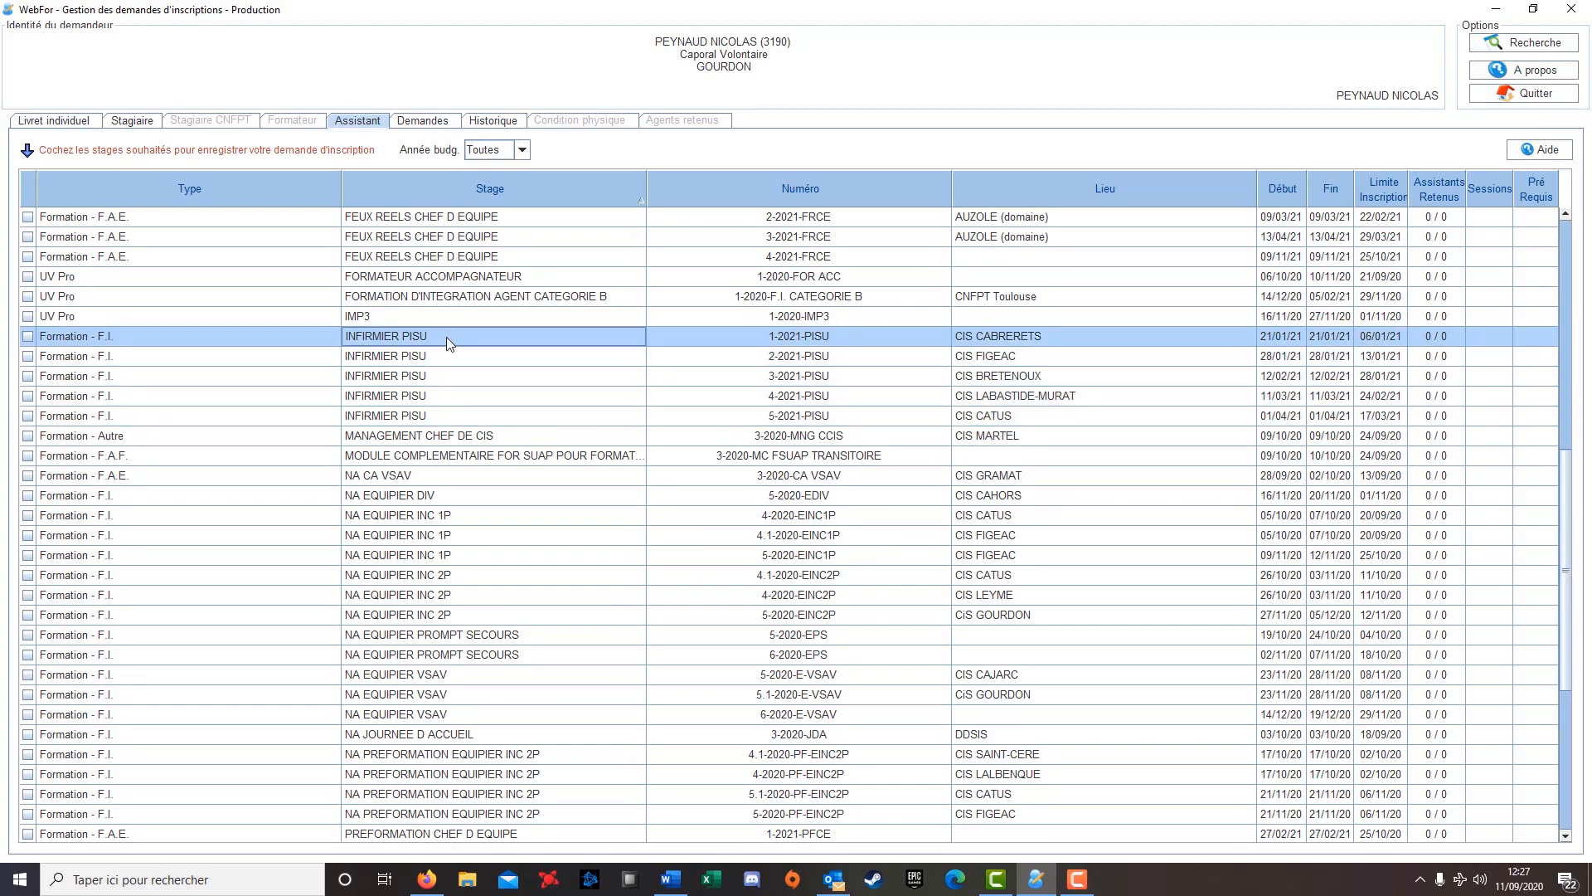
click(998, 418)
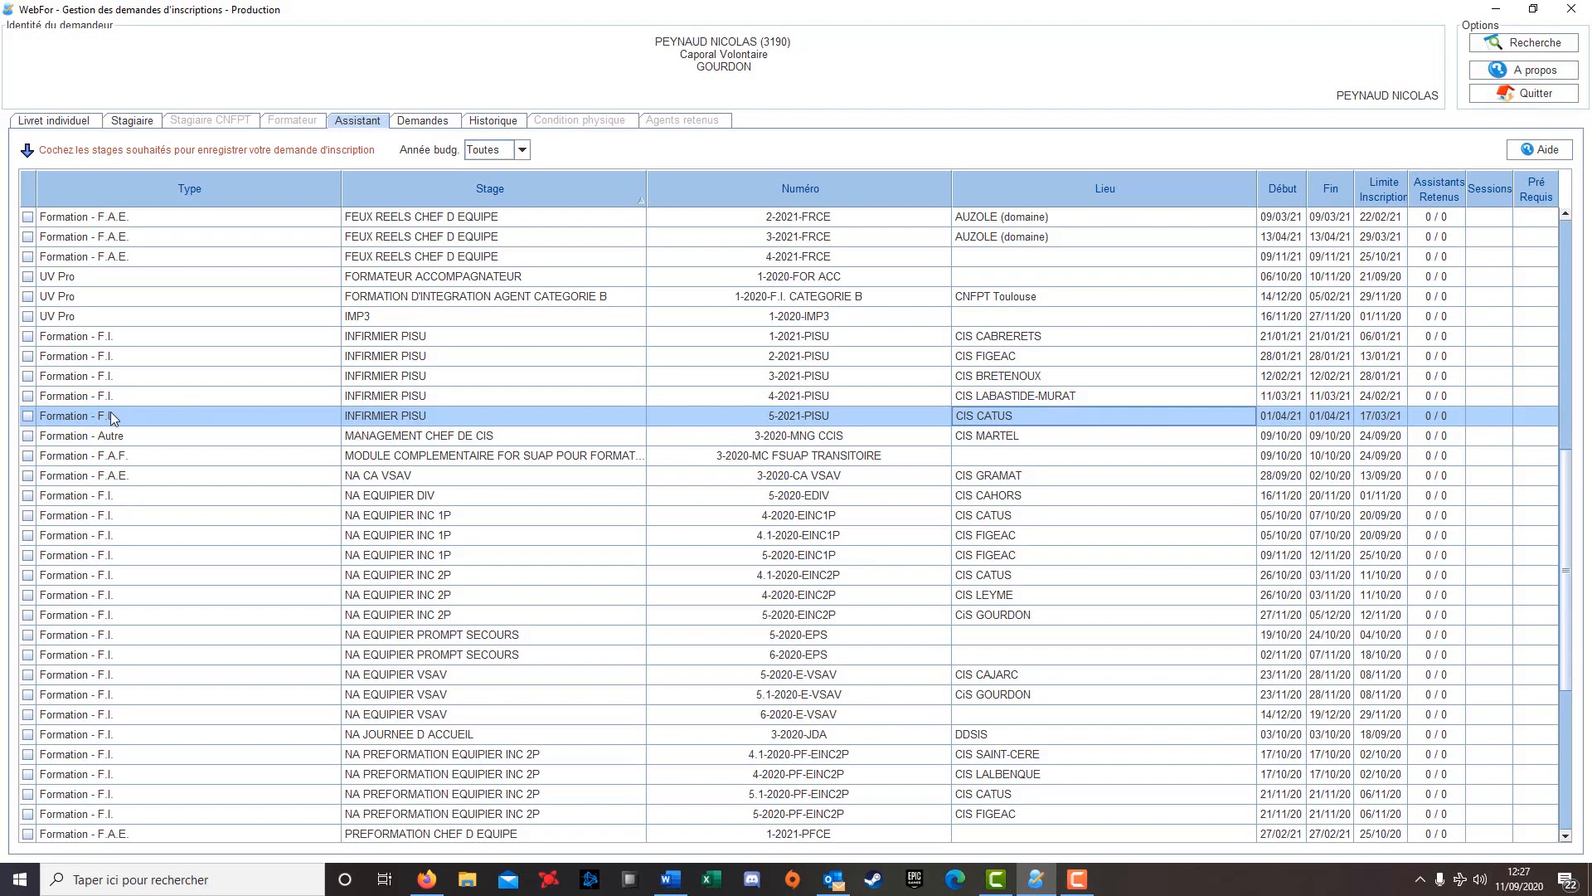
click(30, 417)
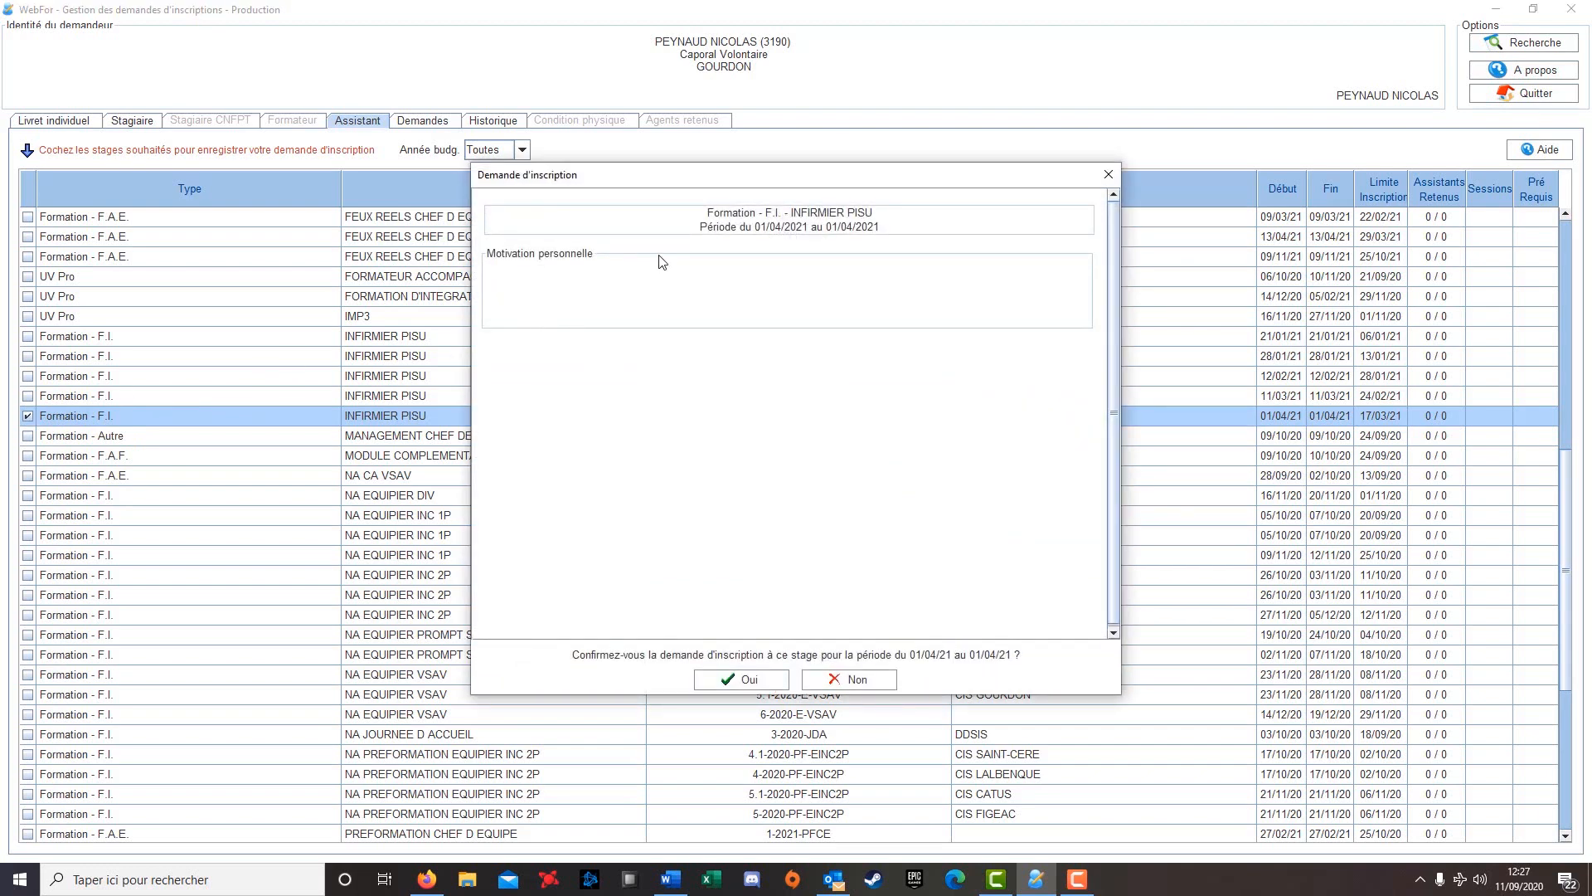
Submit the INFIRMIER PISU assistant request with motivation 'TEST TUTO WEBFOR', then view the Demandes list
text(TEST TUTO WEBFOR)
click(747, 682)
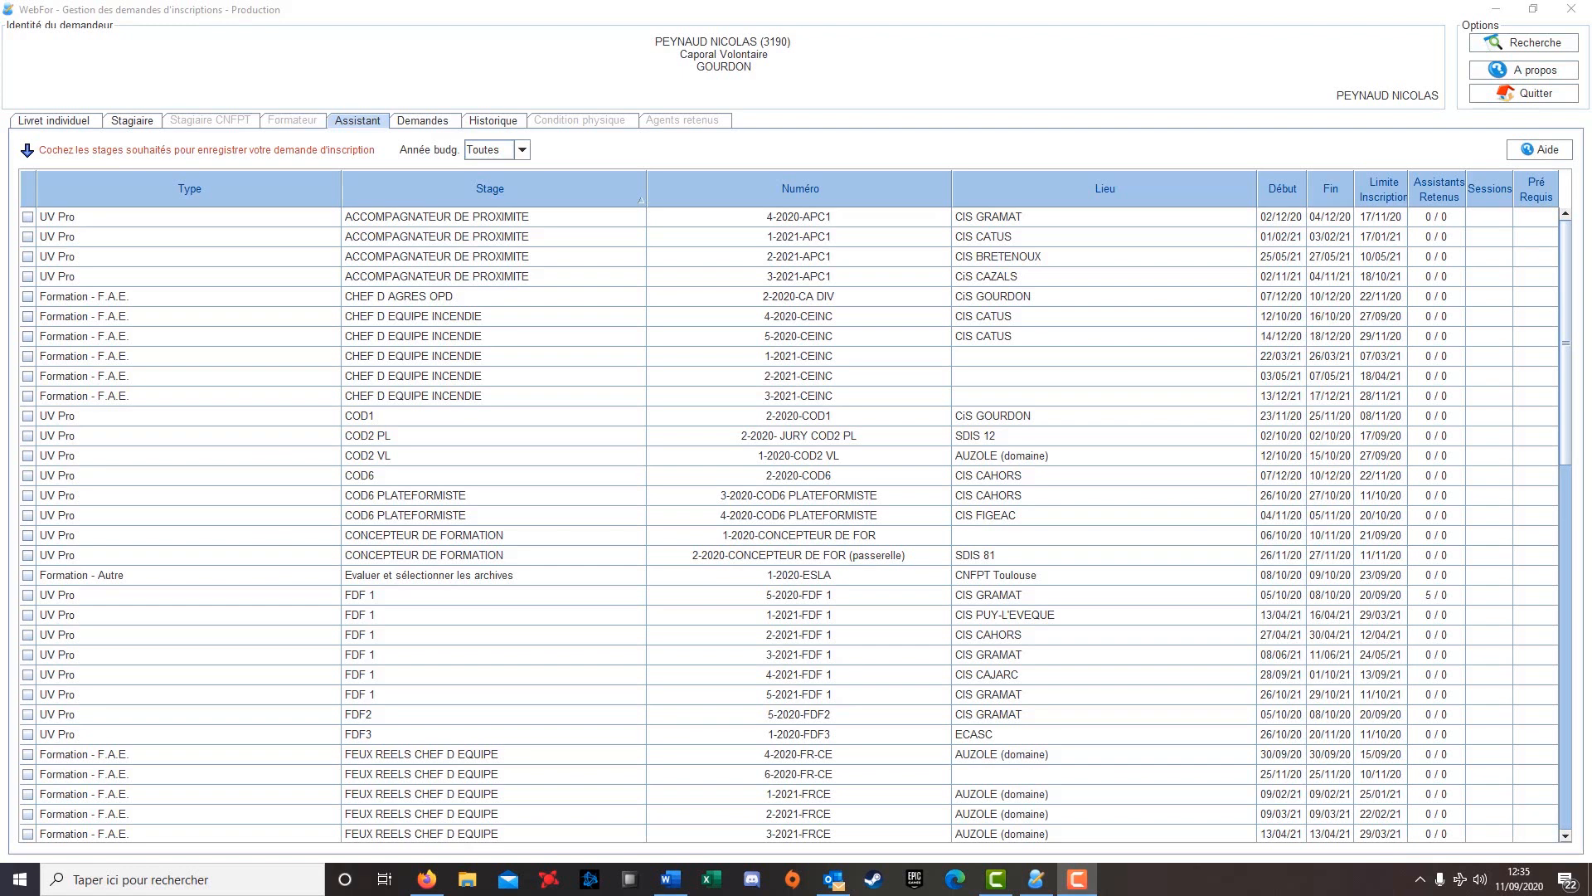
click(432, 122)
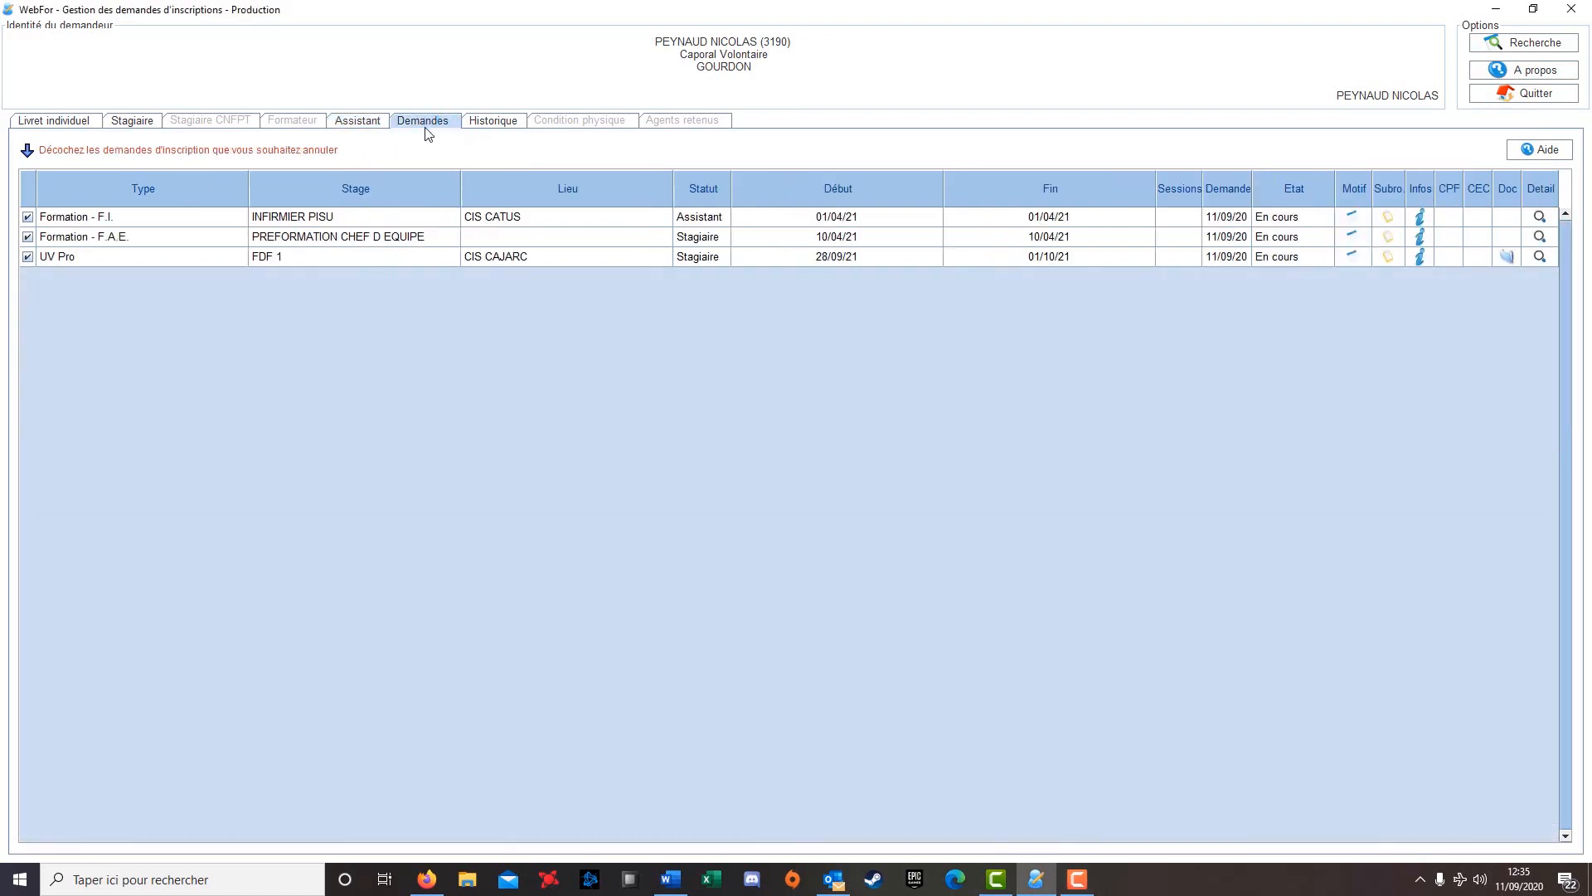
mouse_move(322, 220)
mouse_move(276, 267)
click(522, 257)
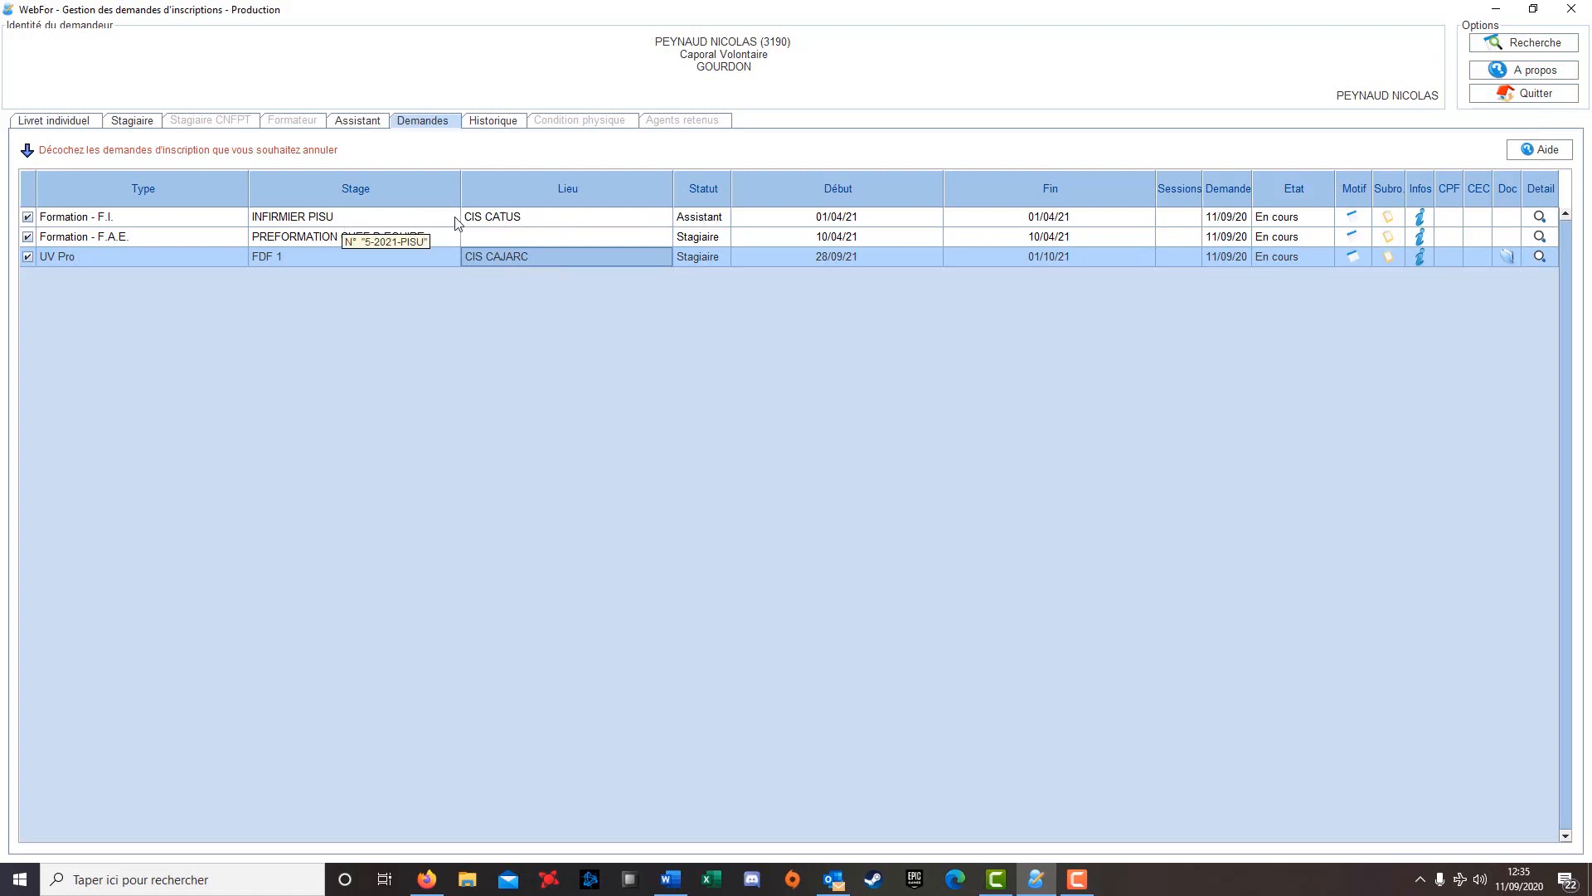
click(528, 219)
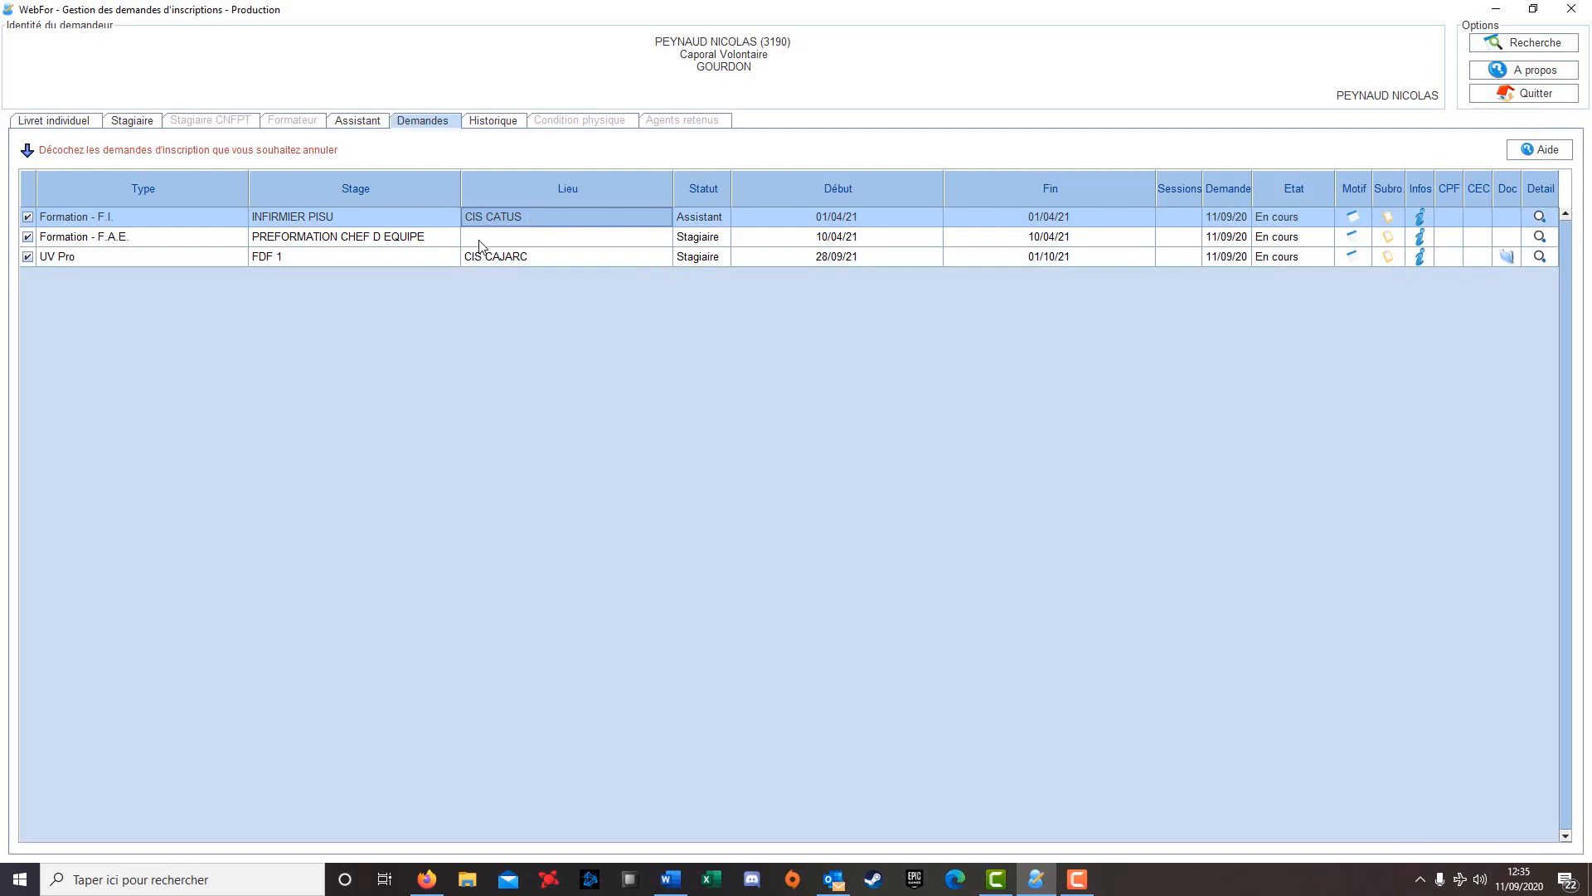
click(406, 239)
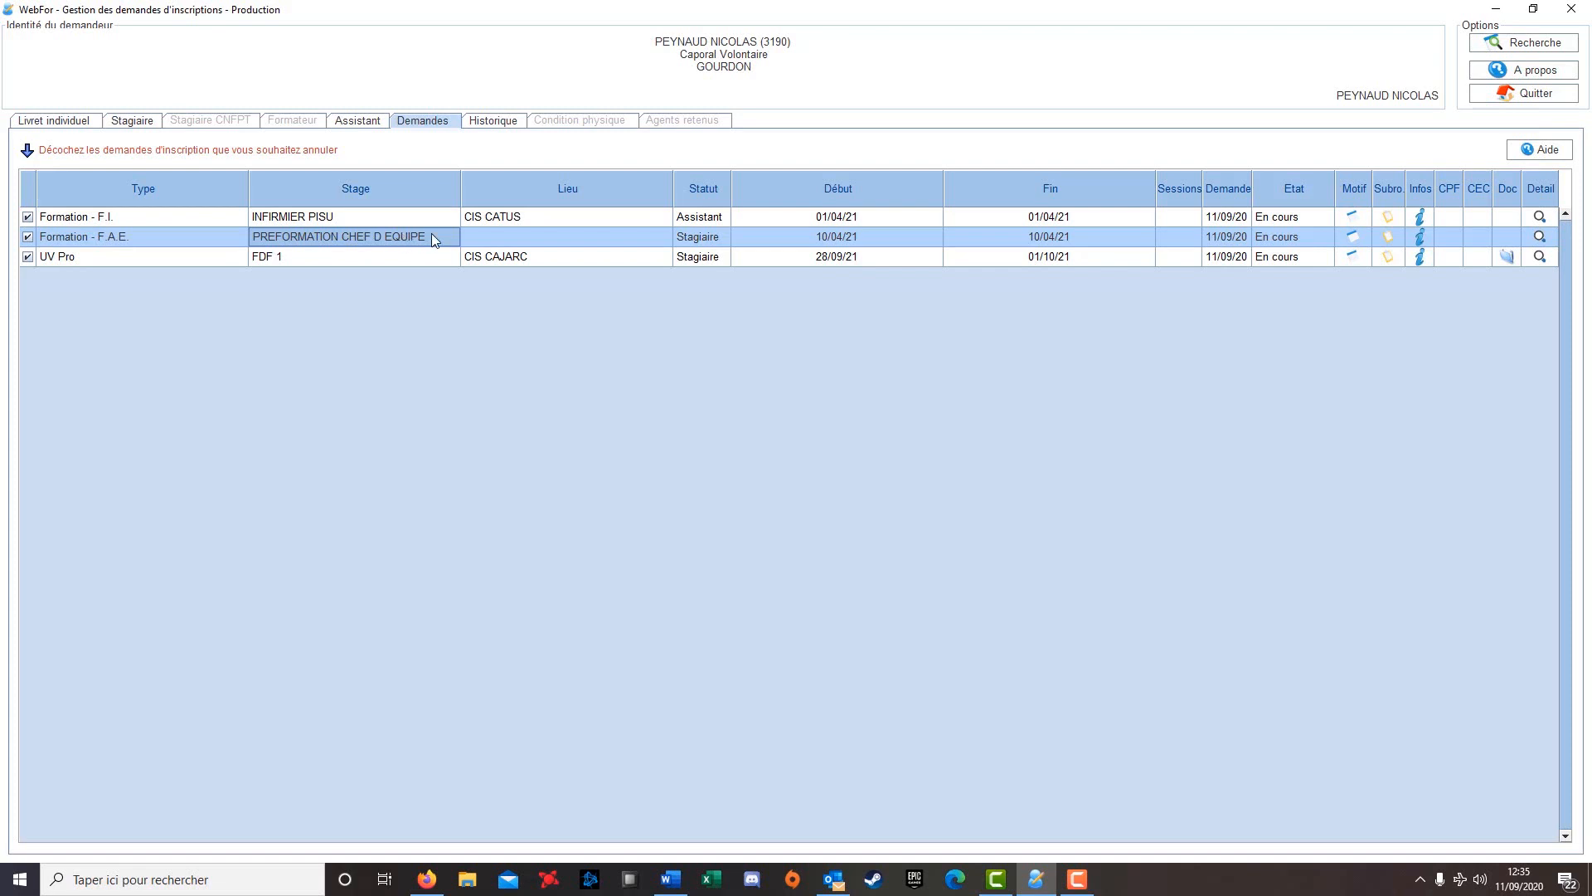
Mark the F.A.E. PREFORMATION CHEF D EQUIPE request for cancellation, then review the three request rows
mouse_move(432, 236)
click(28, 238)
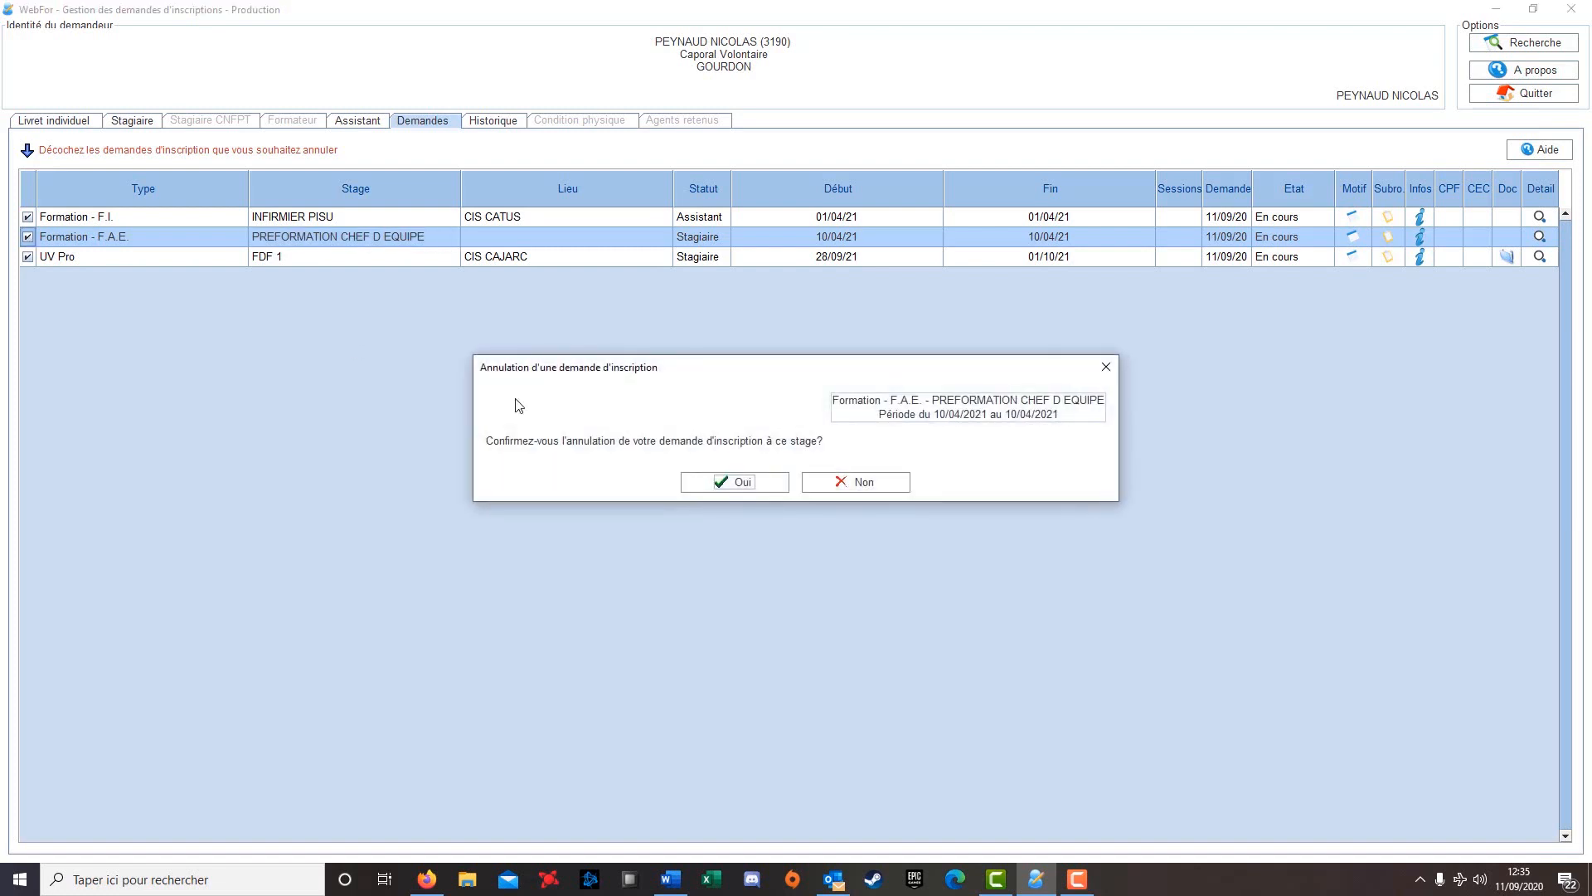
click(743, 485)
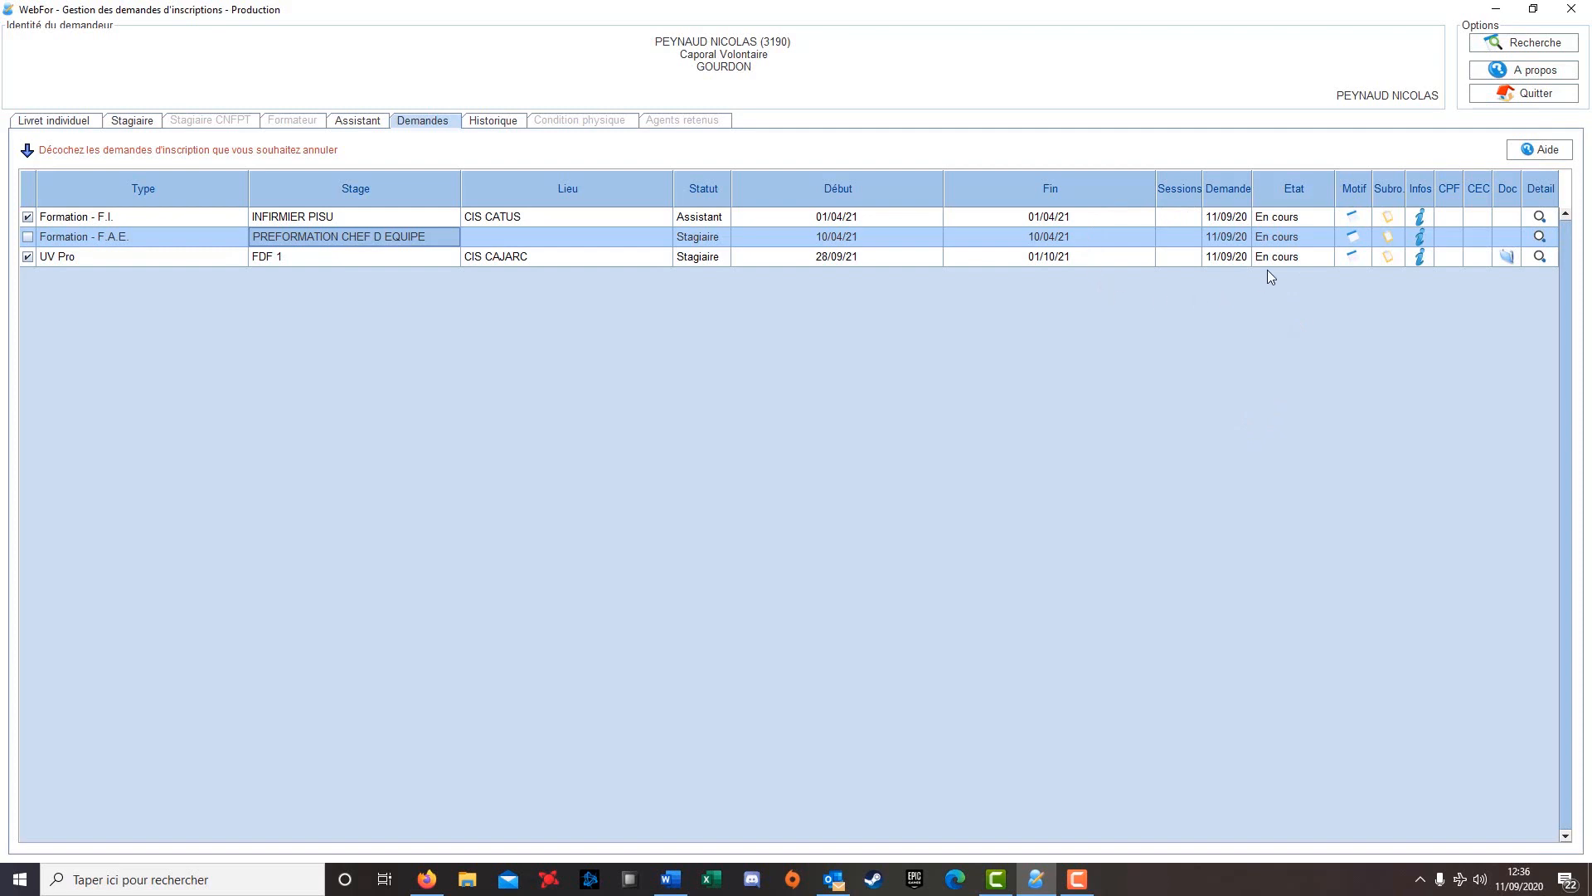
click(1292, 216)
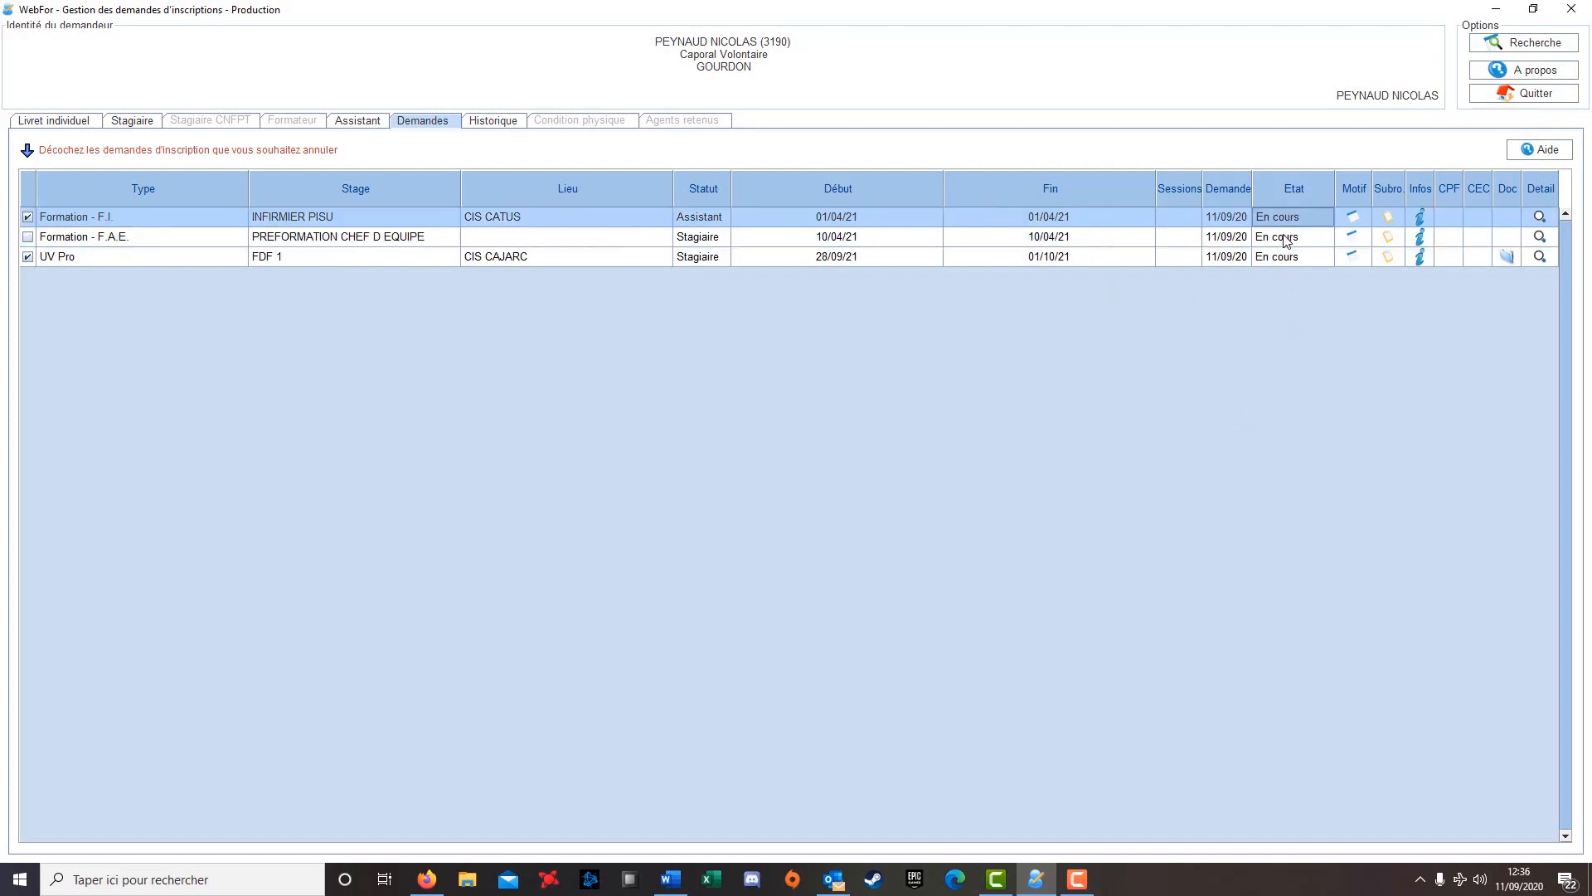
click(1285, 239)
click(1285, 258)
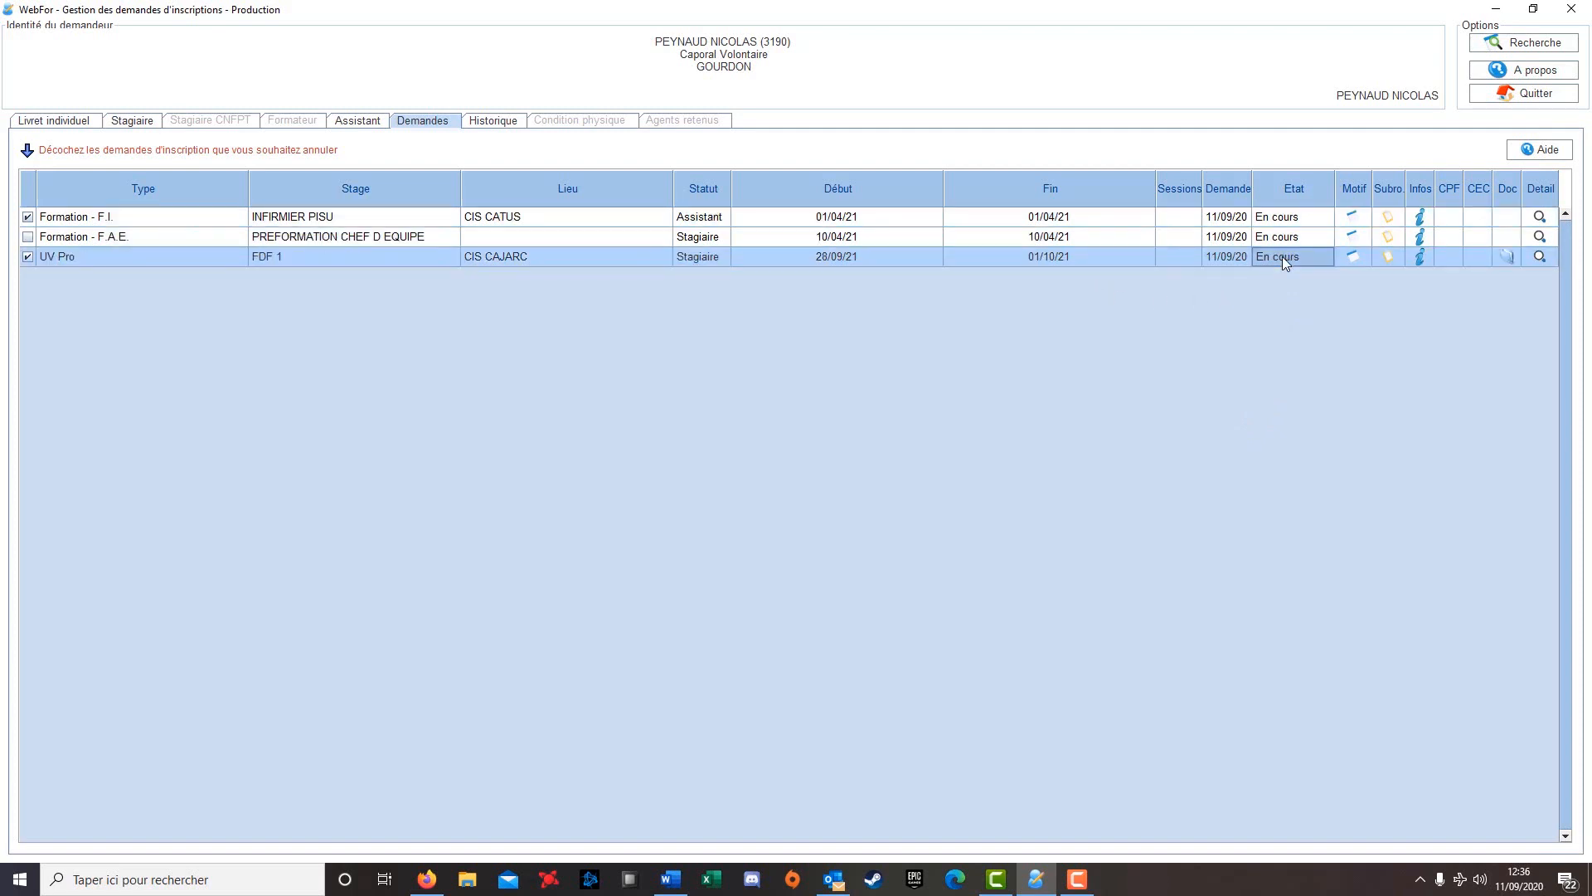
View the FDF 1 request's approval steps in its Detail window, then close it
click(1539, 256)
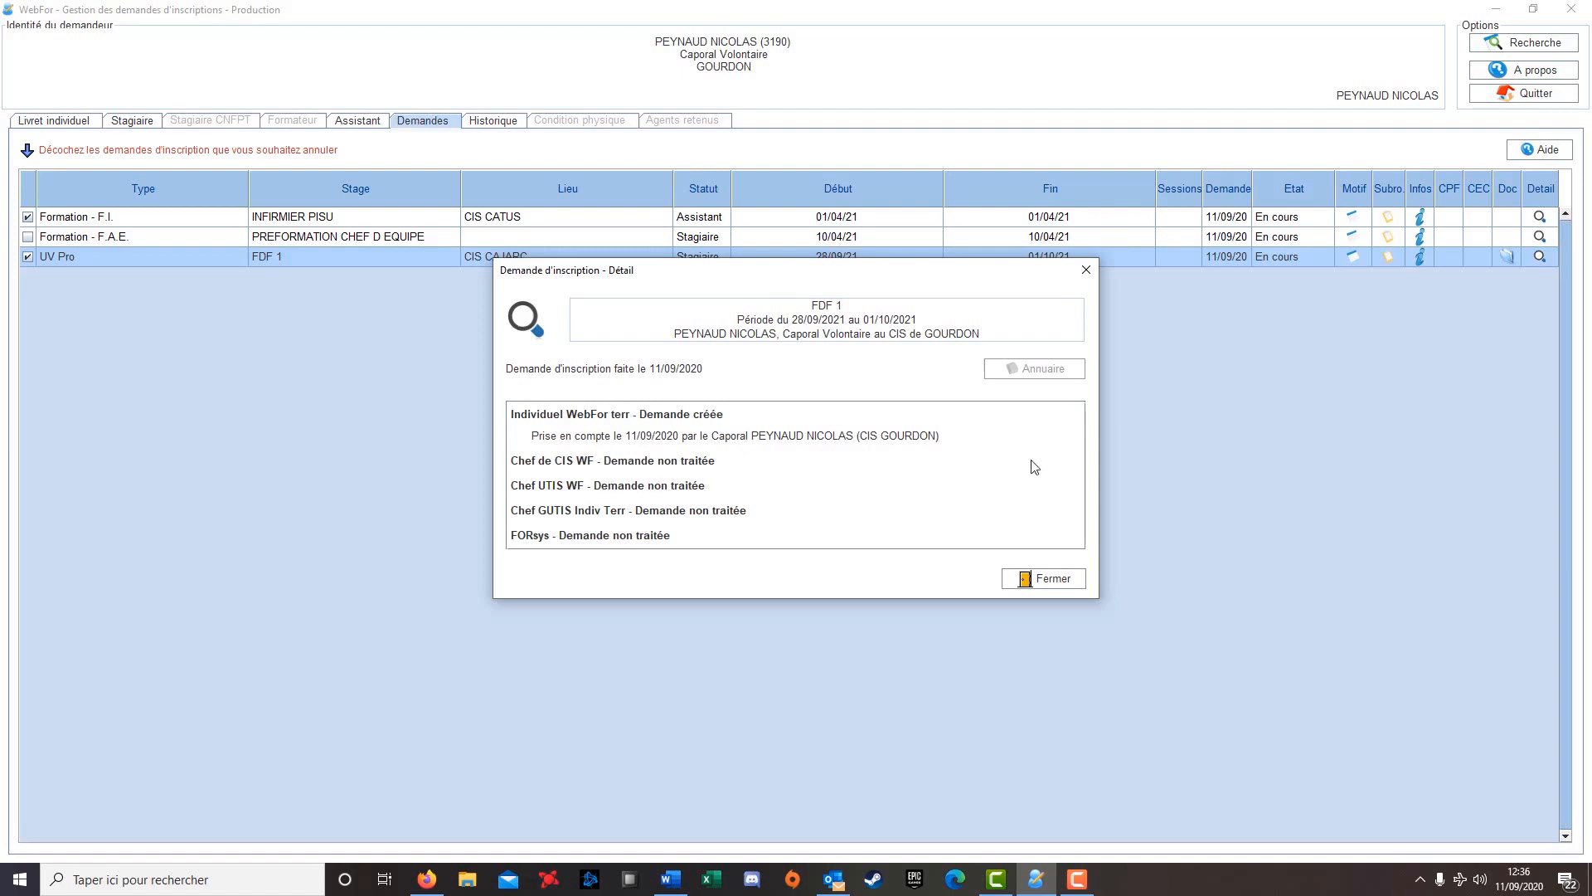
click(1062, 584)
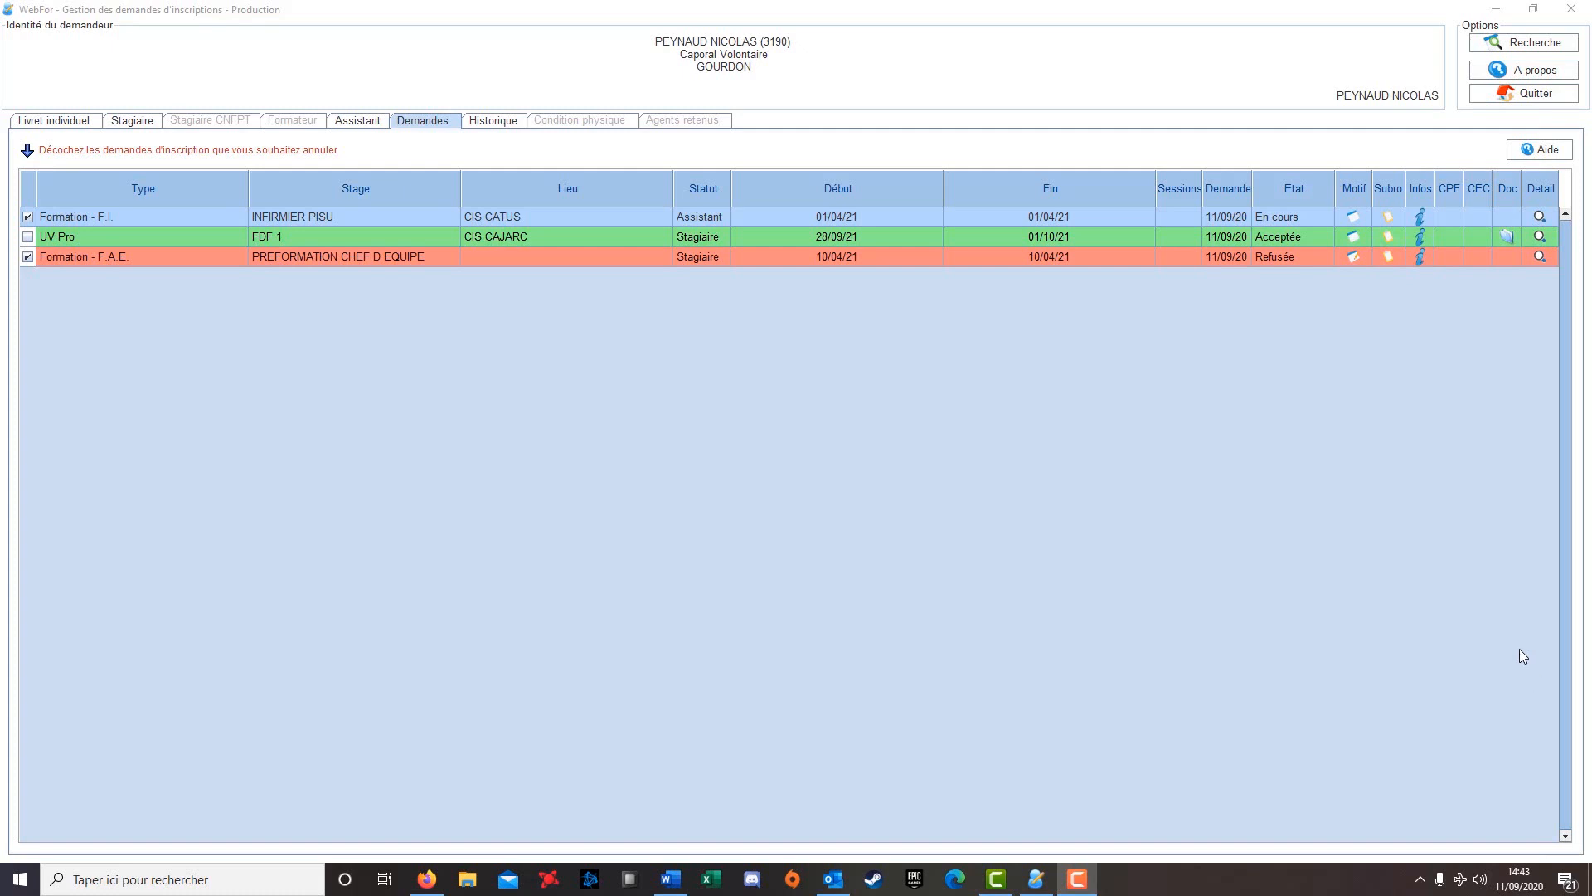
click(1540, 238)
click(1539, 238)
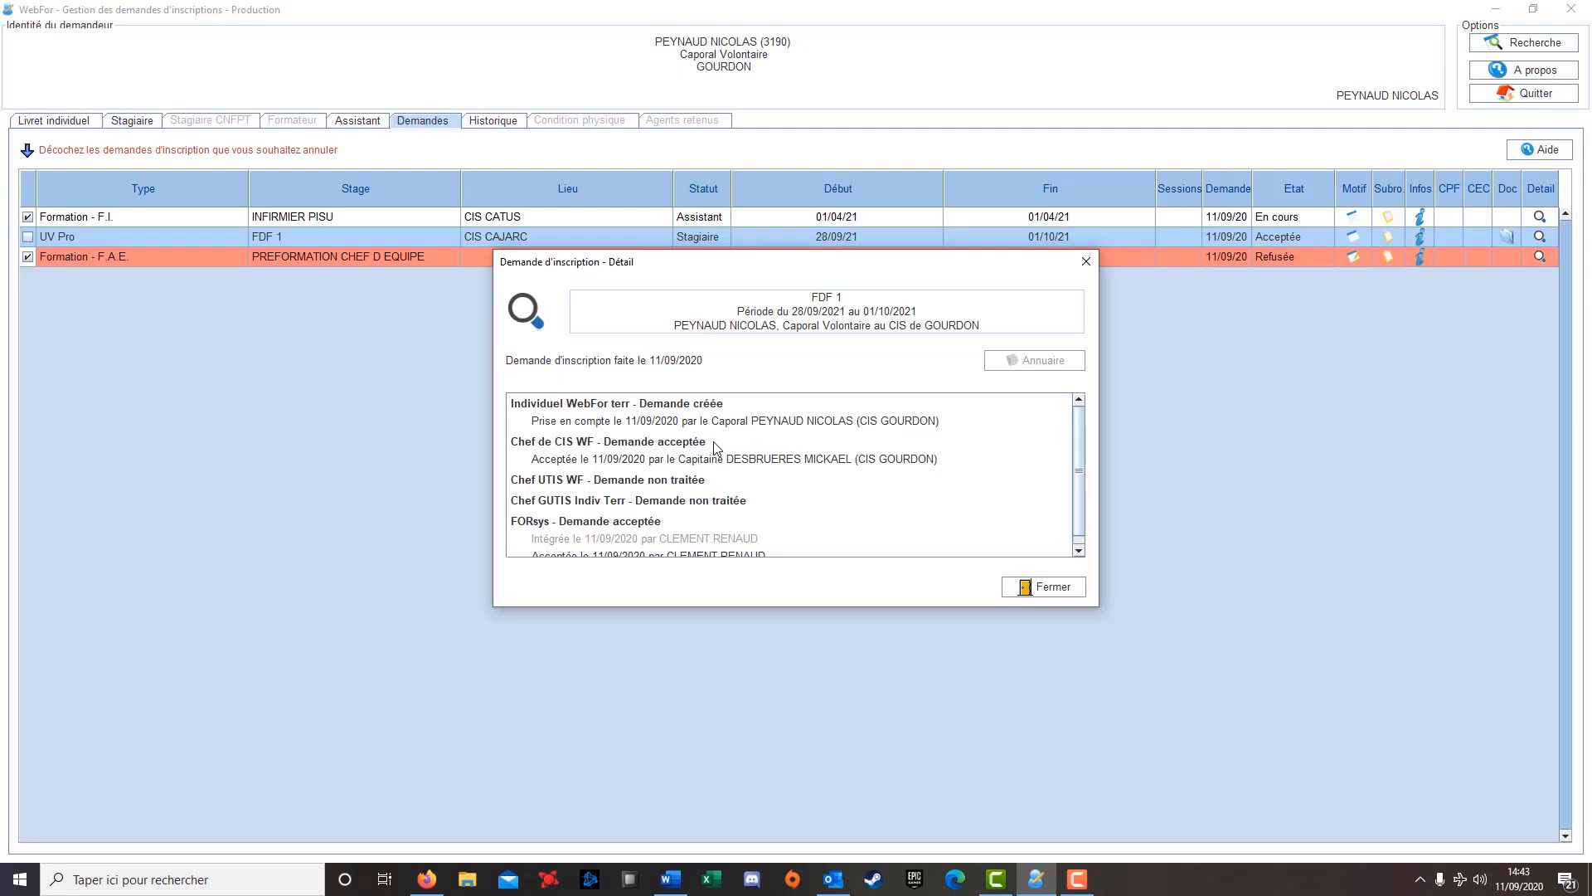
scroll(714, 441, down, 1)
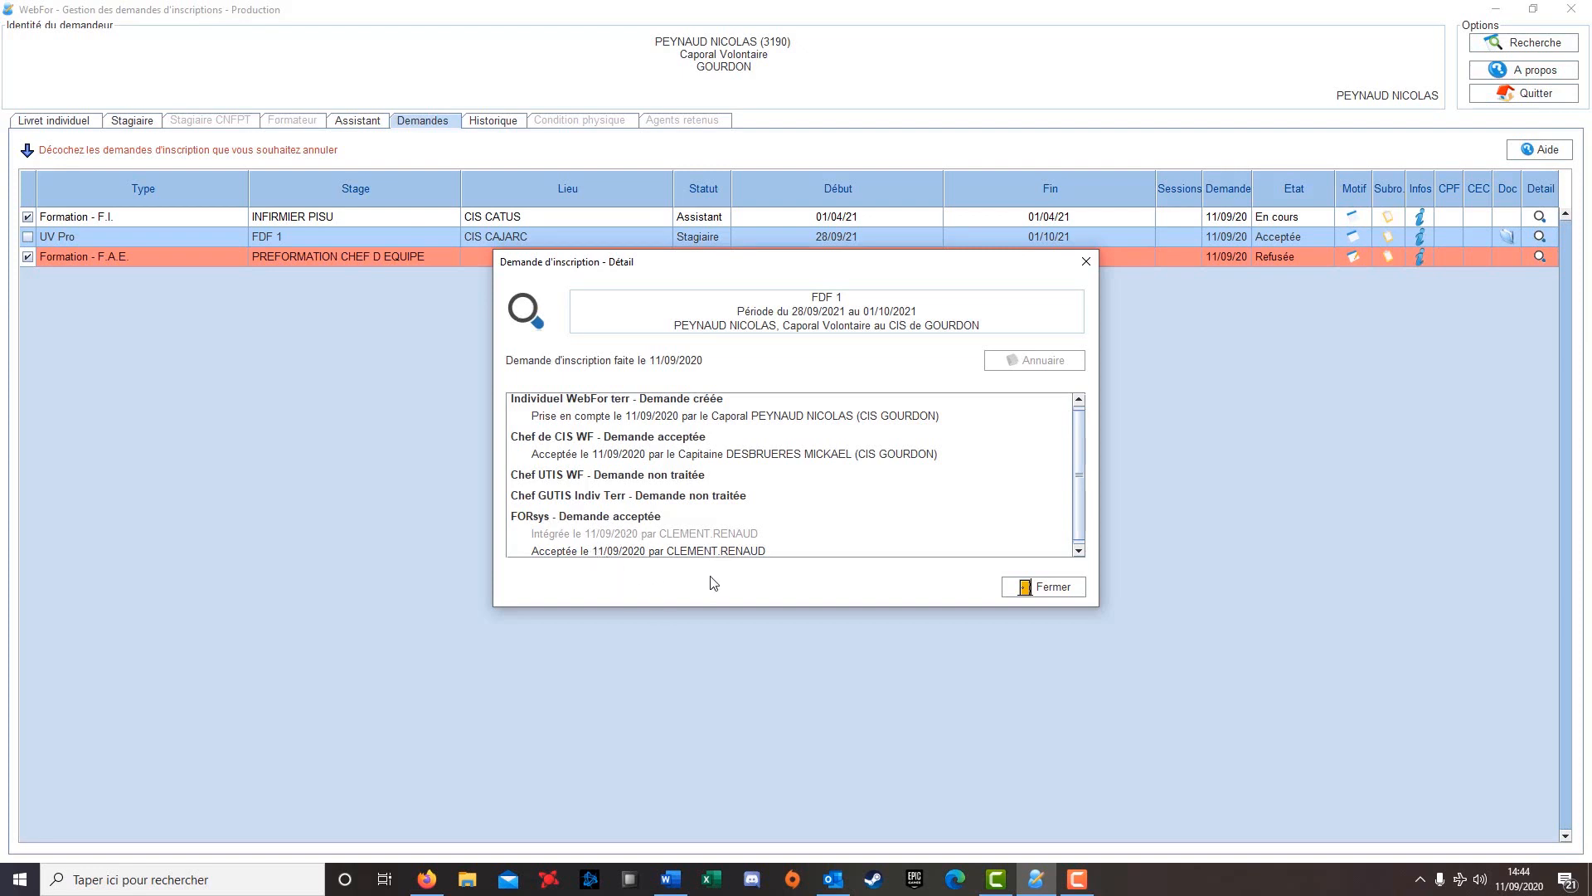
click(1027, 588)
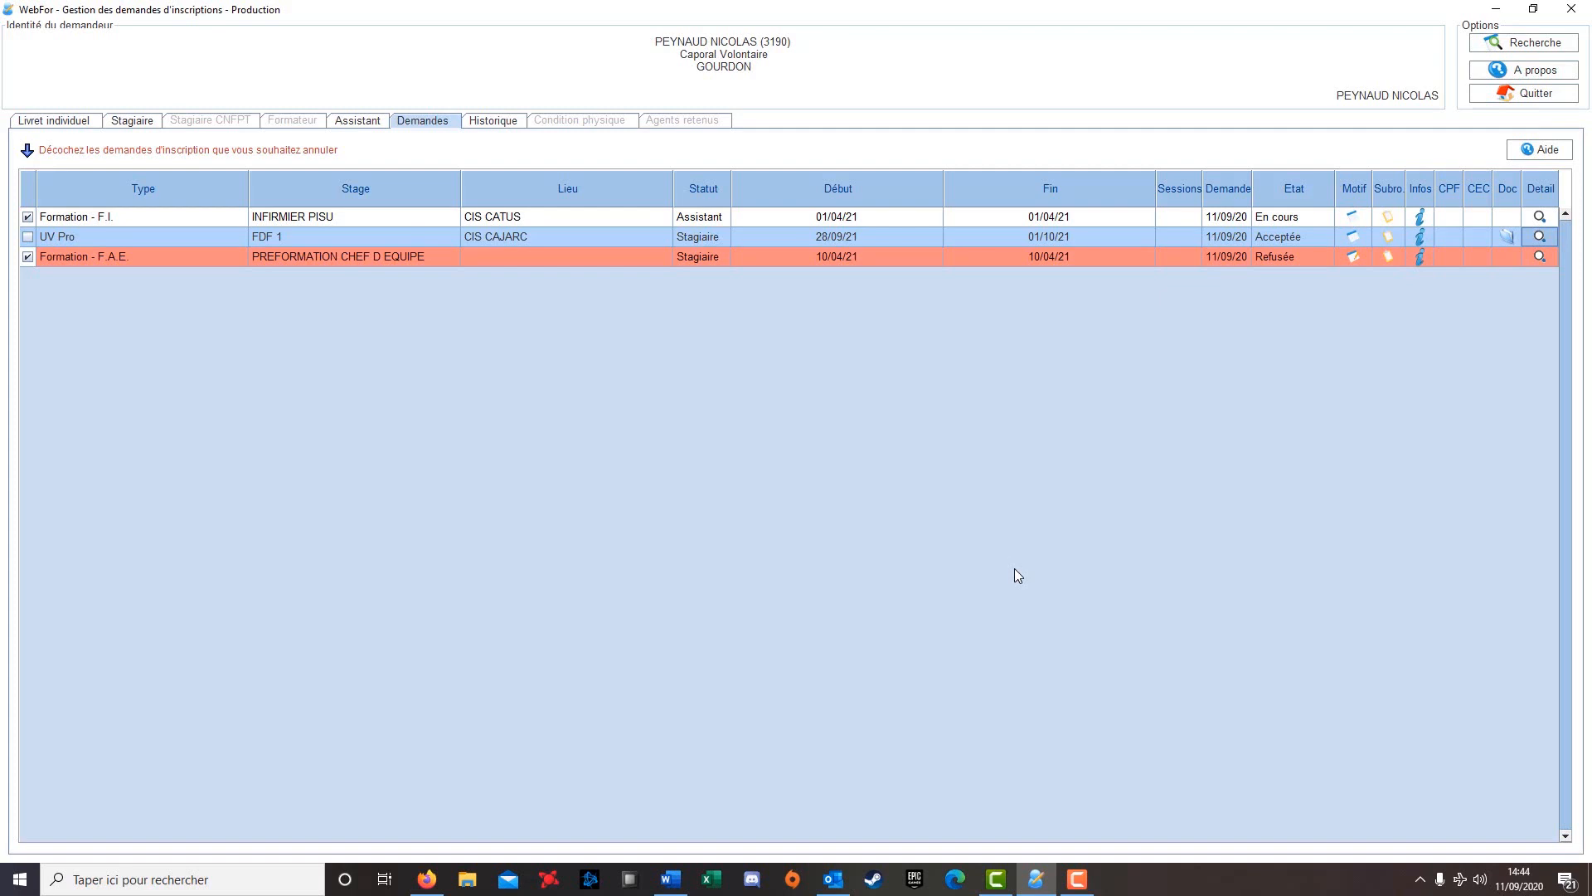
Attempt to cancel the accepted FDF 1 request and dismiss the 'annulation impossible' message
click(28, 238)
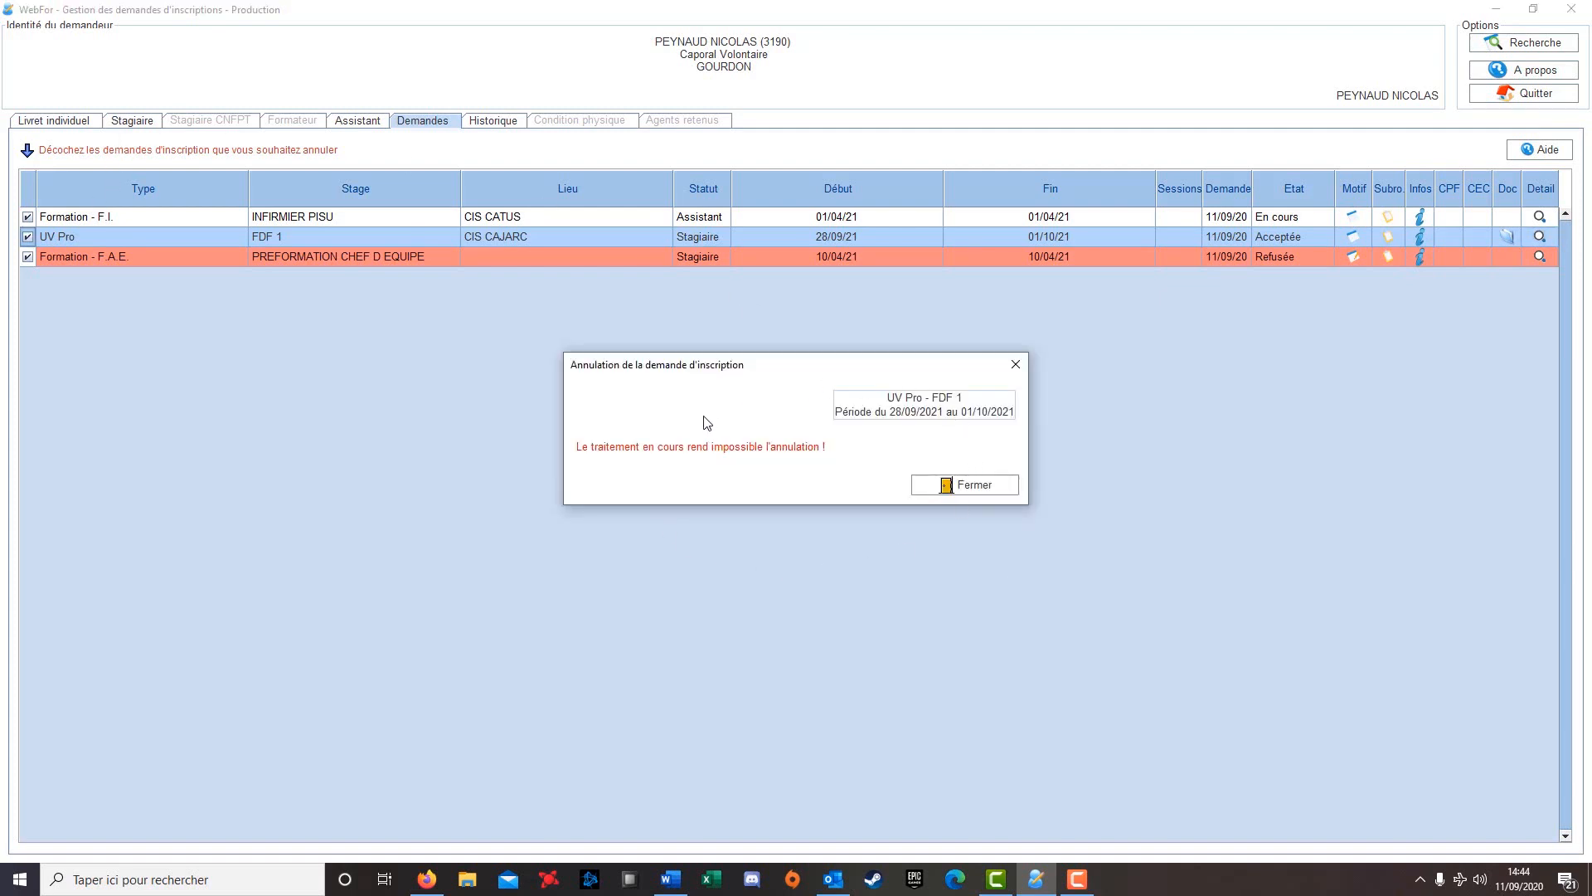
click(944, 494)
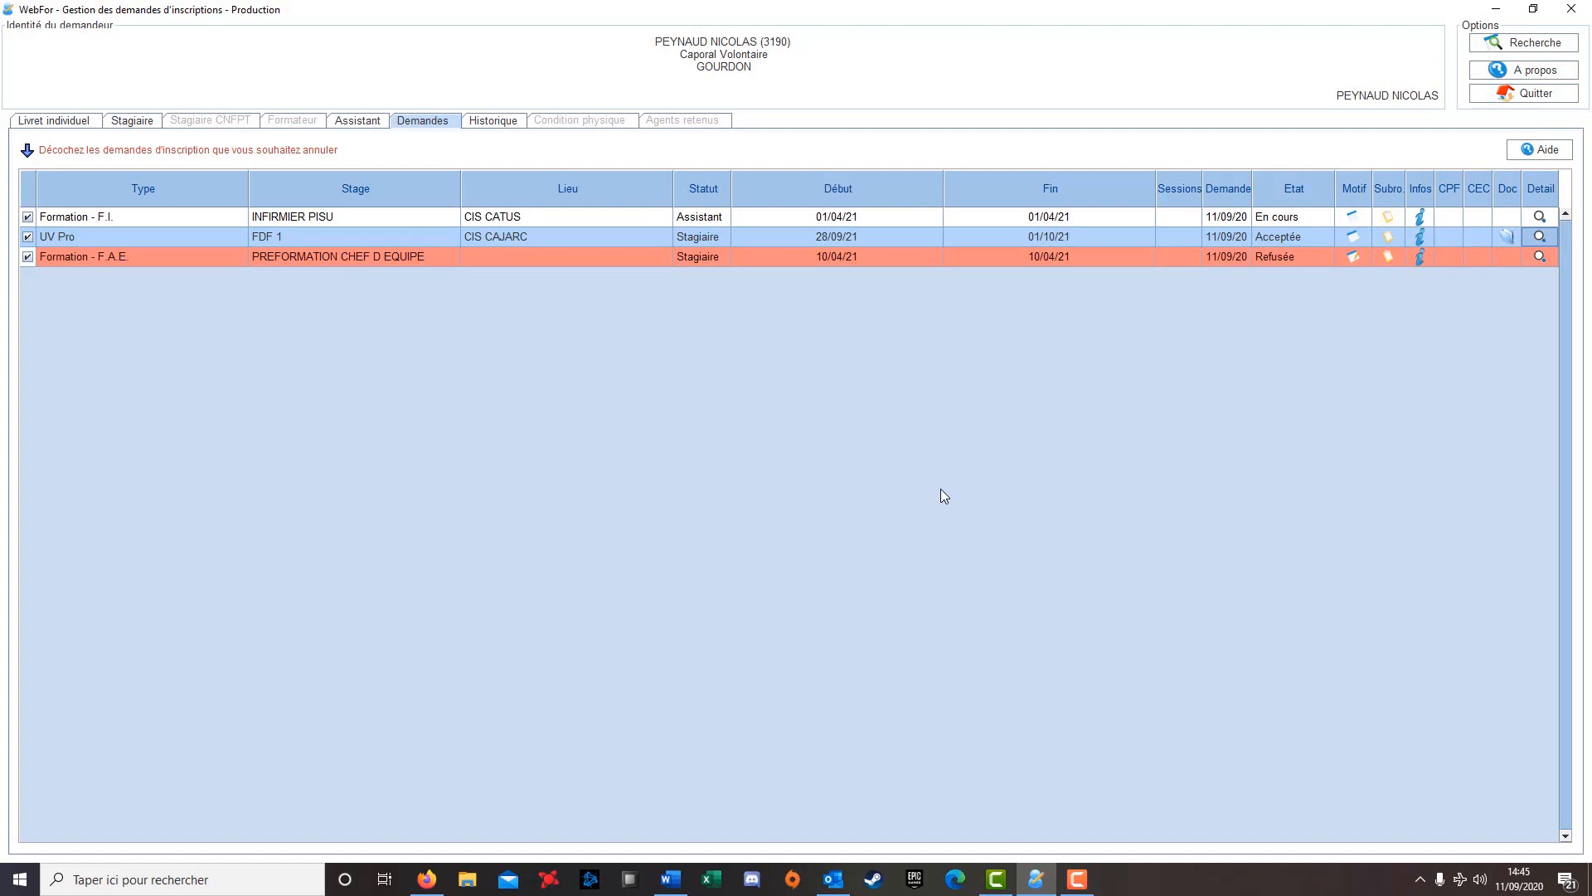
Attempt to cancel the INFIRMIER PISU request and dismiss the refusal message
click(1538, 217)
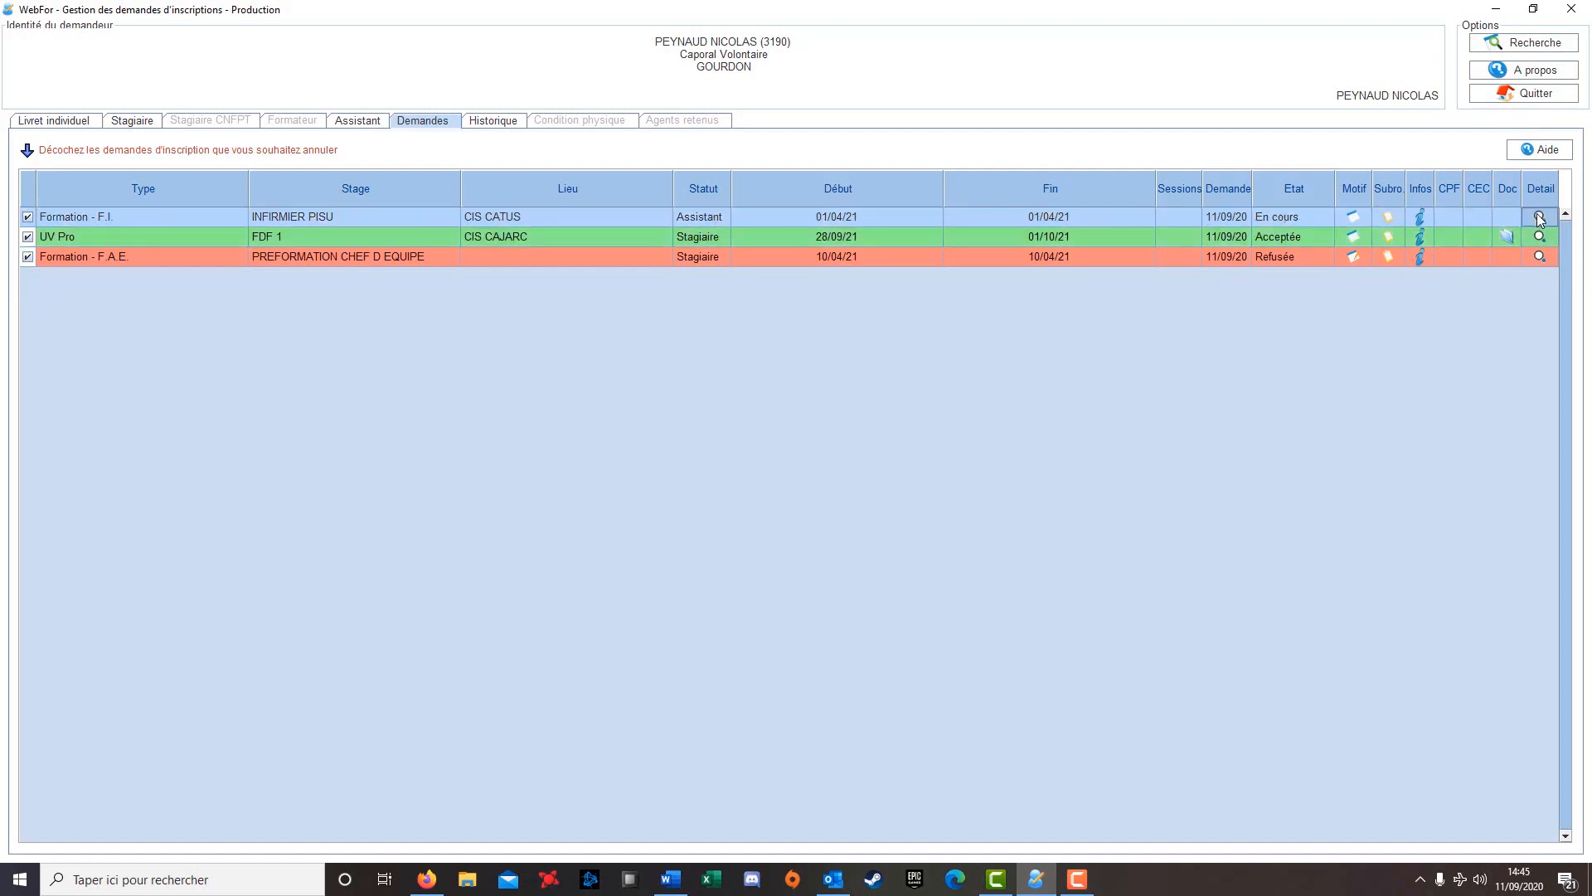
click(1539, 217)
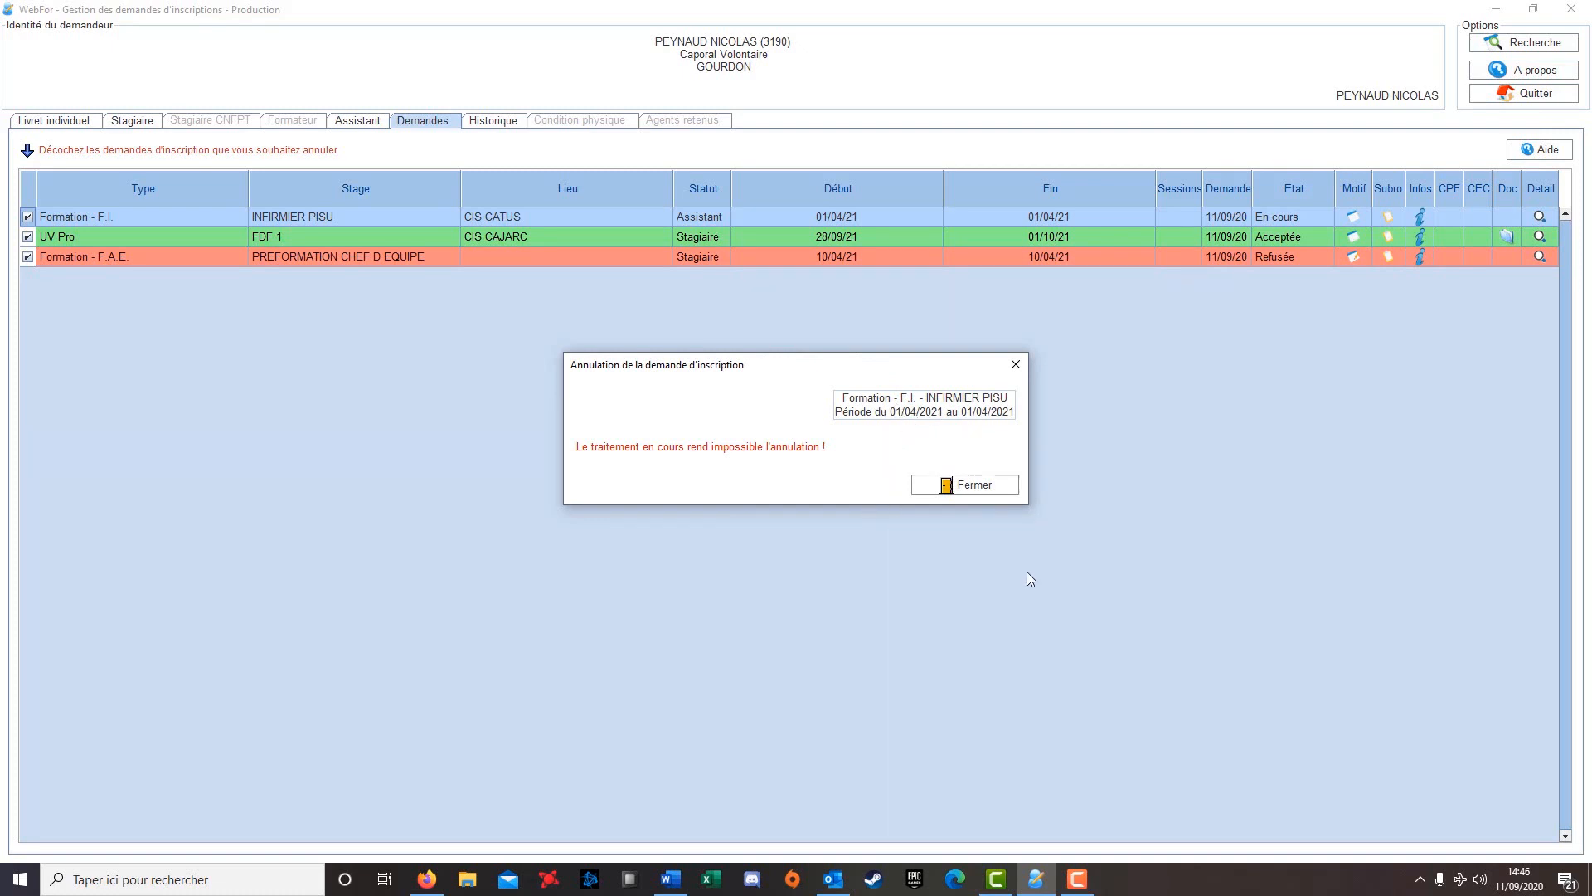
click(1000, 483)
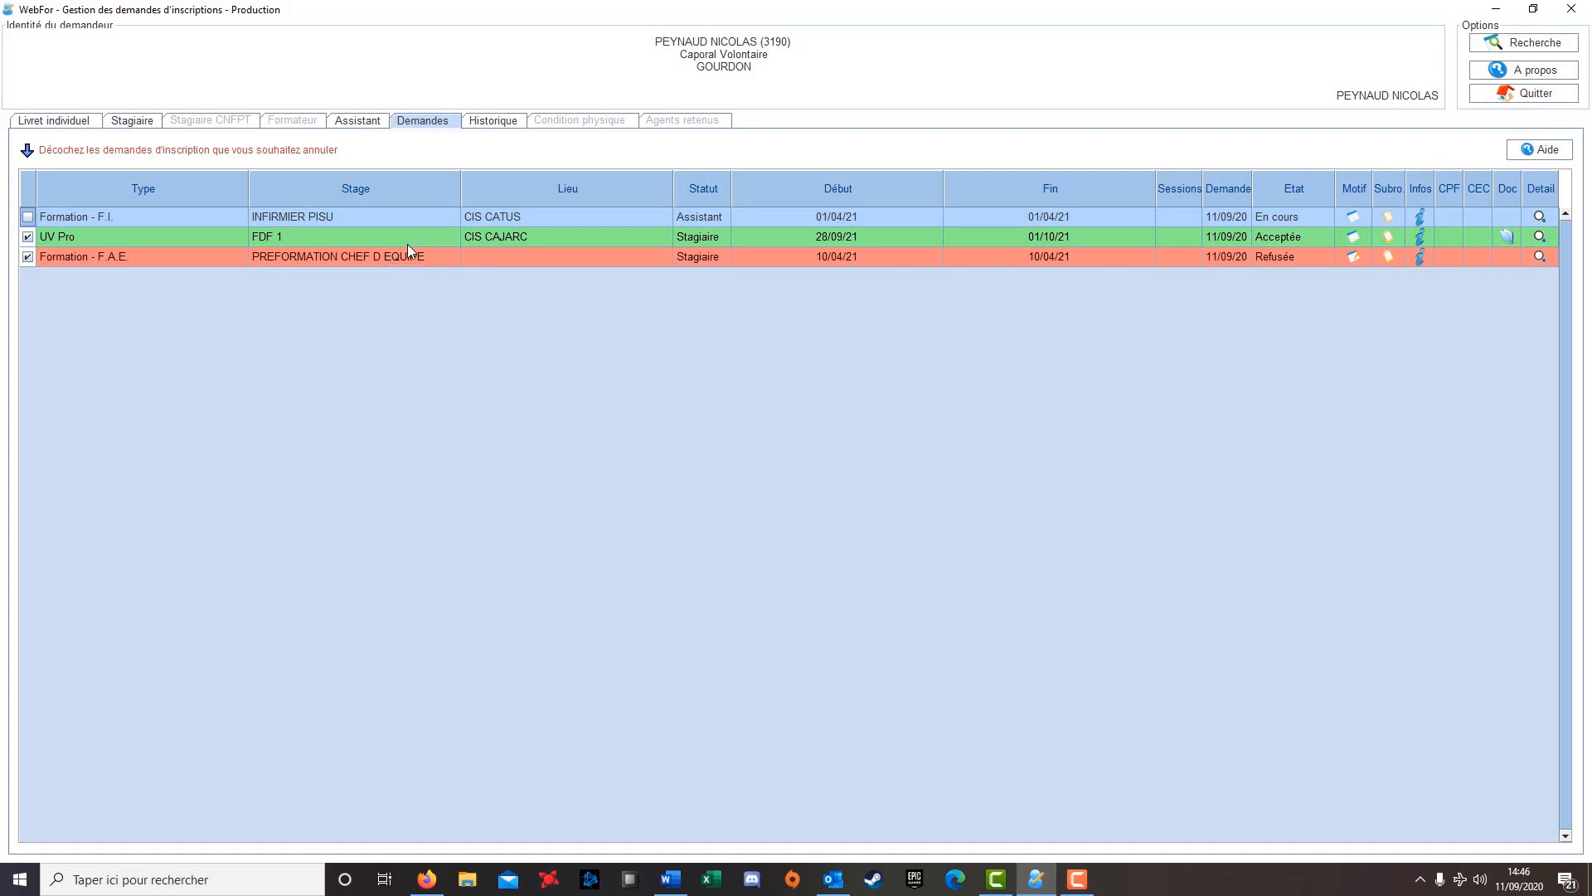
Review the refused PREFORMATION request's processing history, then display its refusal motivation via Motif
click(1540, 256)
click(1539, 256)
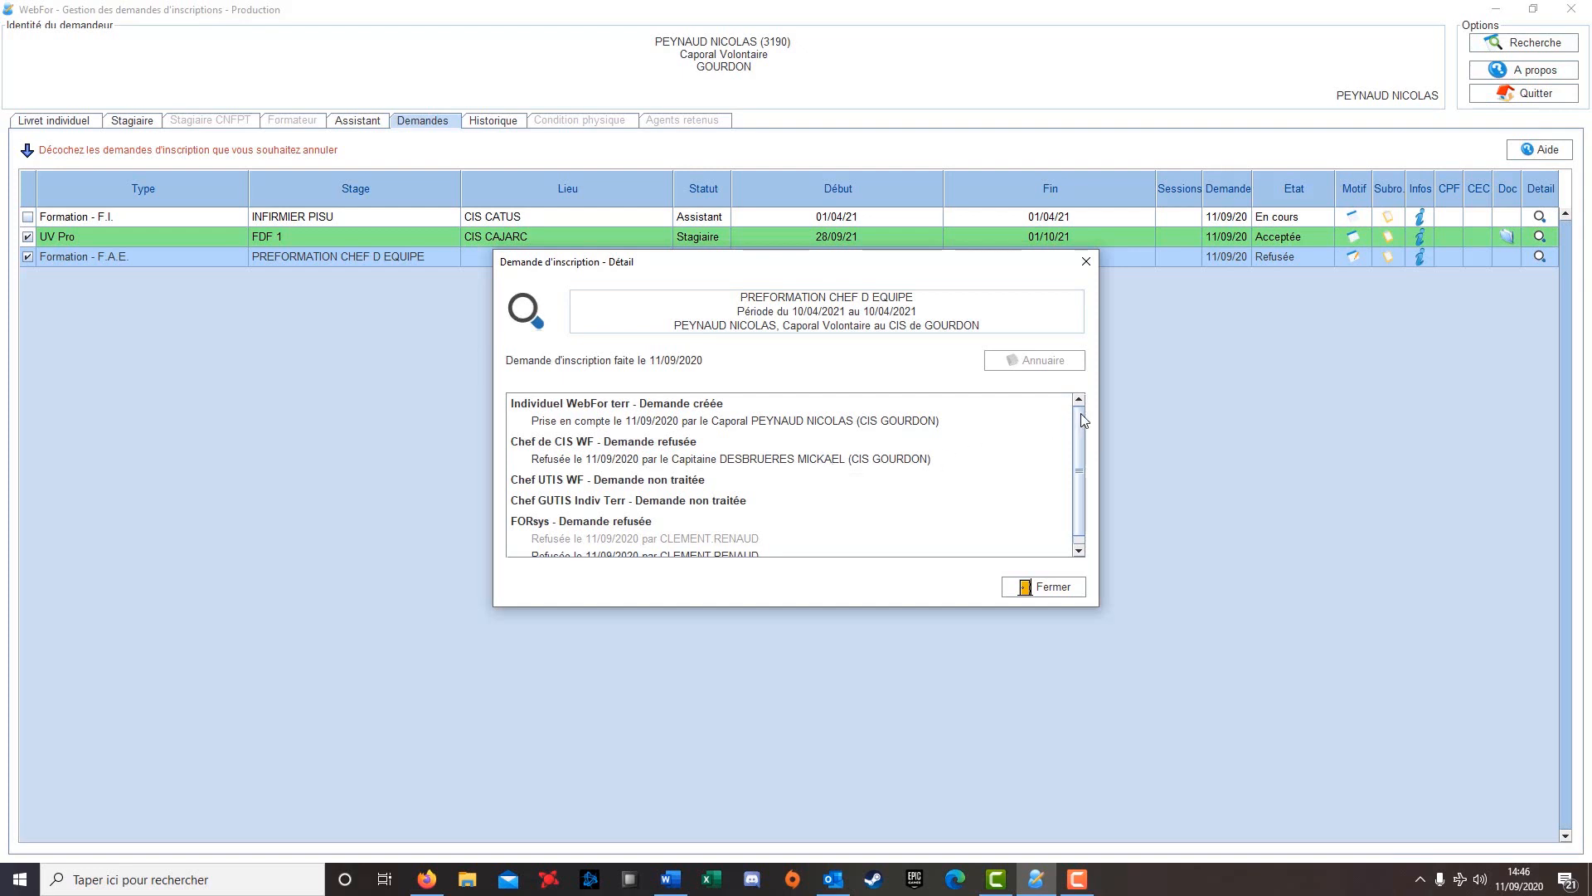
drag(1081, 415, 1084, 445)
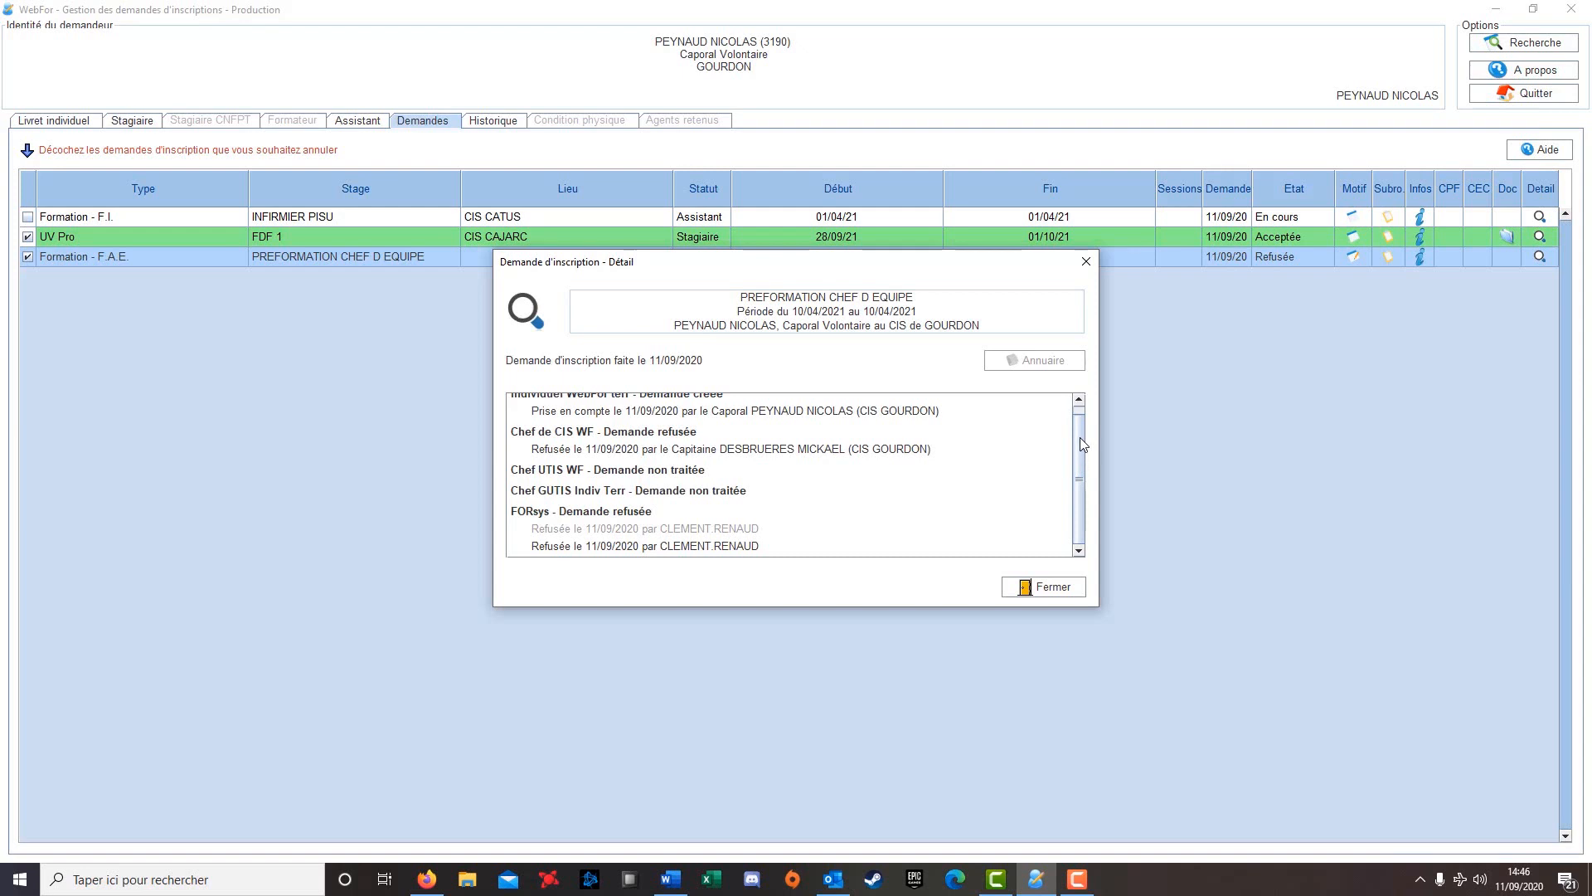
click(1028, 587)
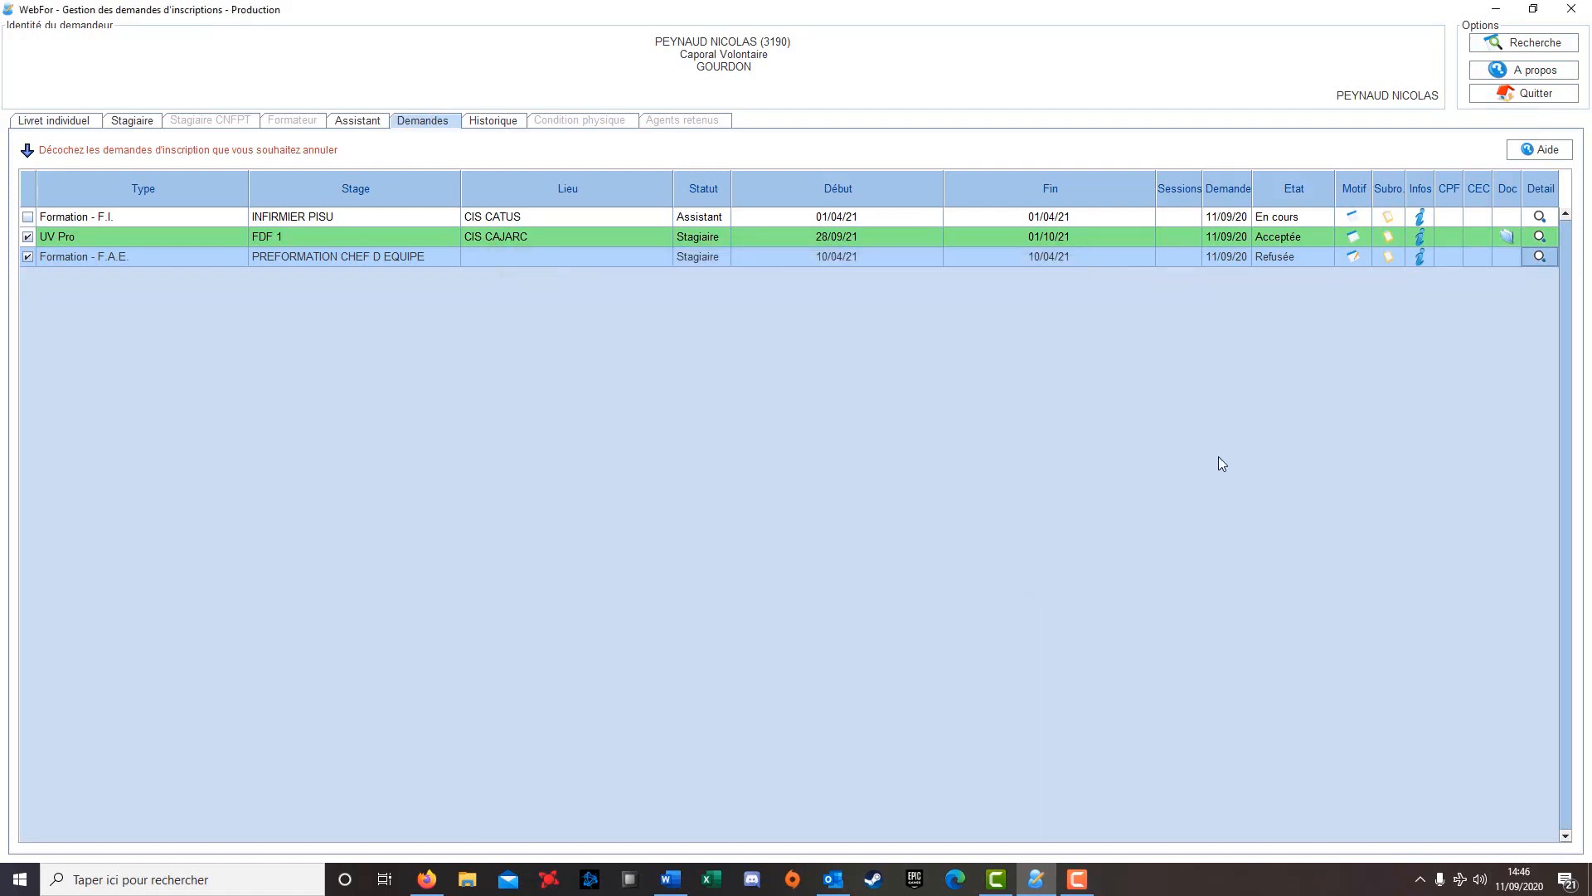
click(1353, 257)
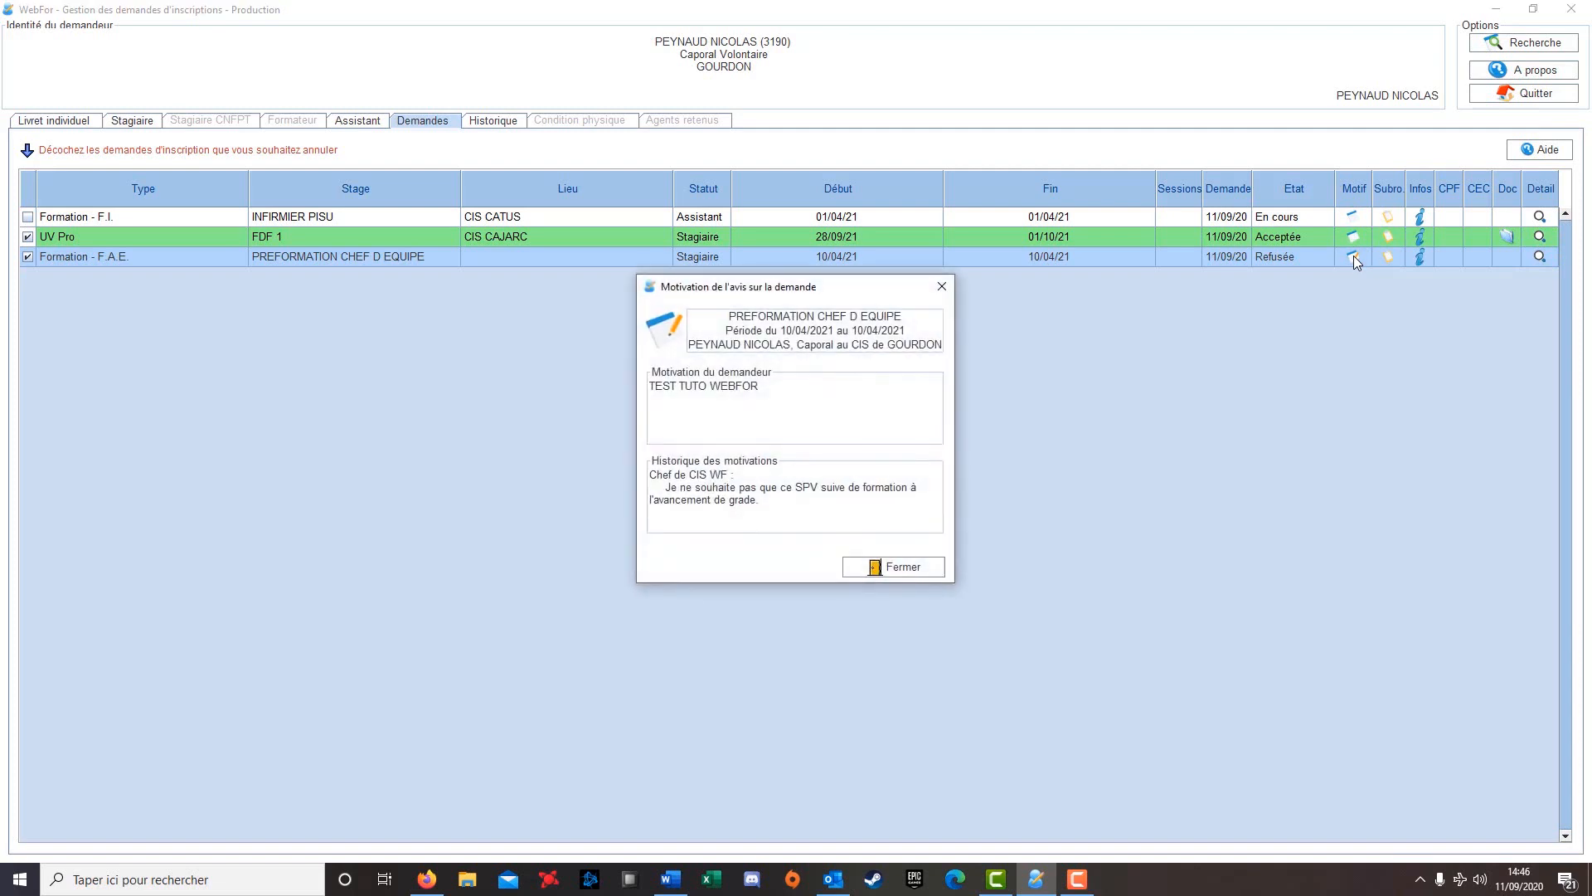